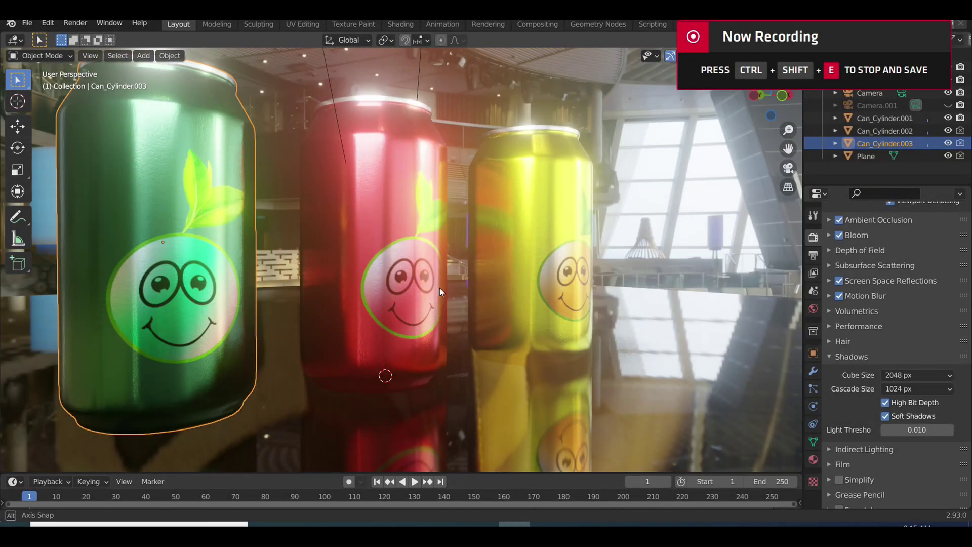
Orbit around the three cans and apply smooth shading to the selected can
middle_drag(439, 288, 389, 302)
right_click(388, 285)
click(388, 286)
Inspect the red can's mesh in Edit Mode, then return to Object Mode
click(374, 239)
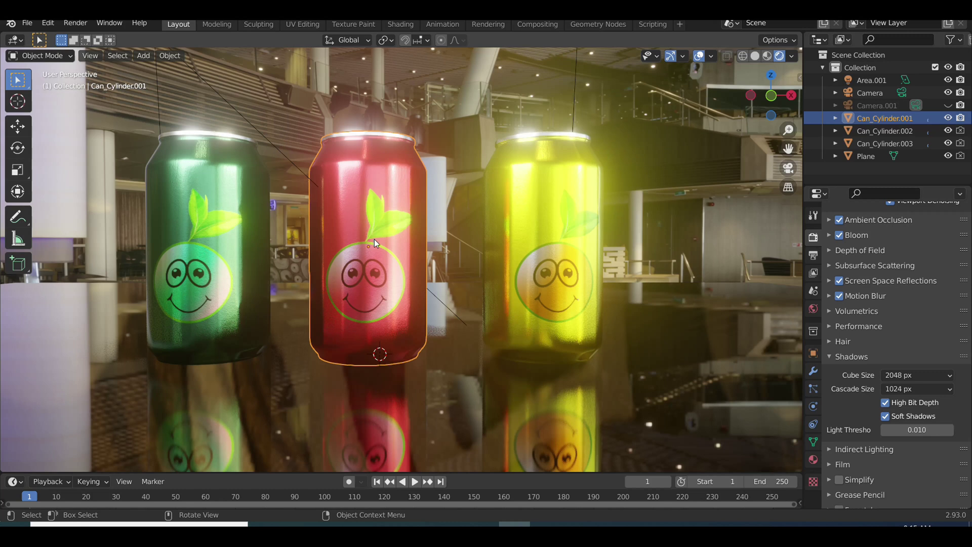
key(Tab)
scroll(370, 253, up, 2)
scroll(364, 265, up, 3)
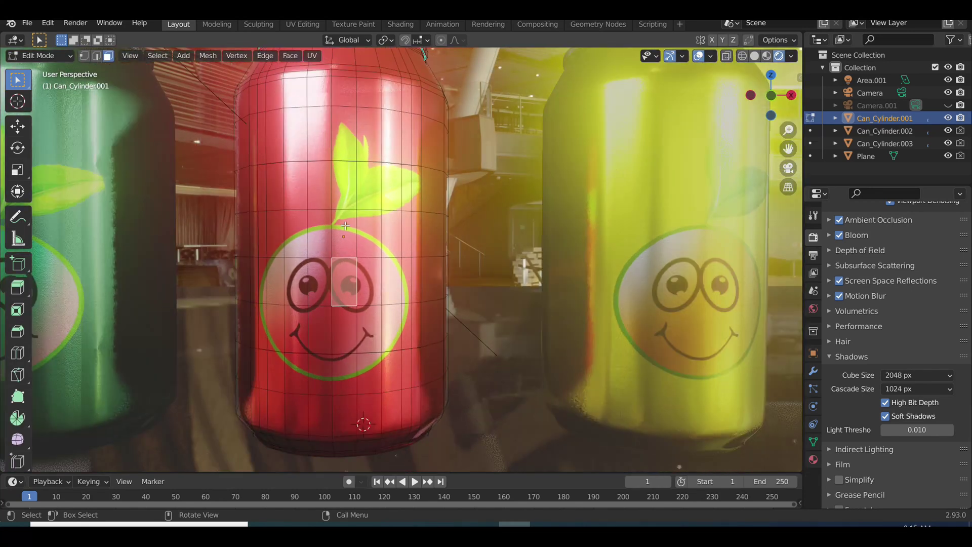
scroll(322, 159, down, 5)
key(Tab)
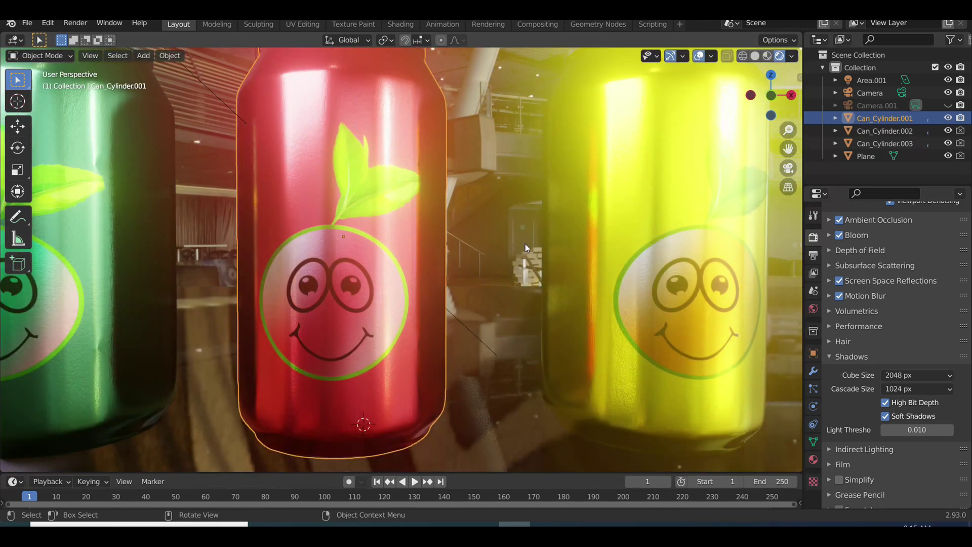
Centre the yellow can and briefly view its mesh in Edit Mode
middle_drag(564, 252, 445, 244)
click(445, 244)
key(Tab)
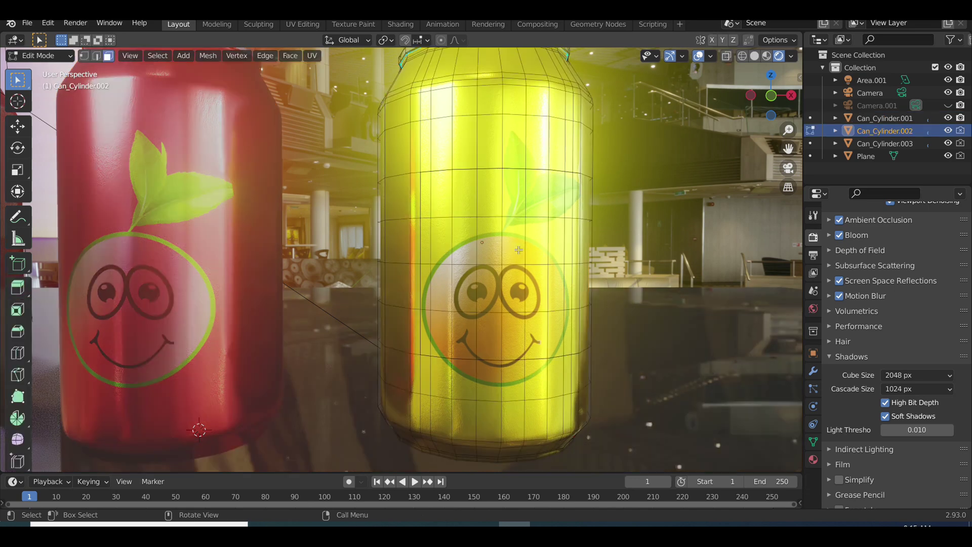
key(Tab)
Orbit the view to bring the green can fully into view
middle_drag(539, 315, 238, 291)
scroll(453, 288, down, 3)
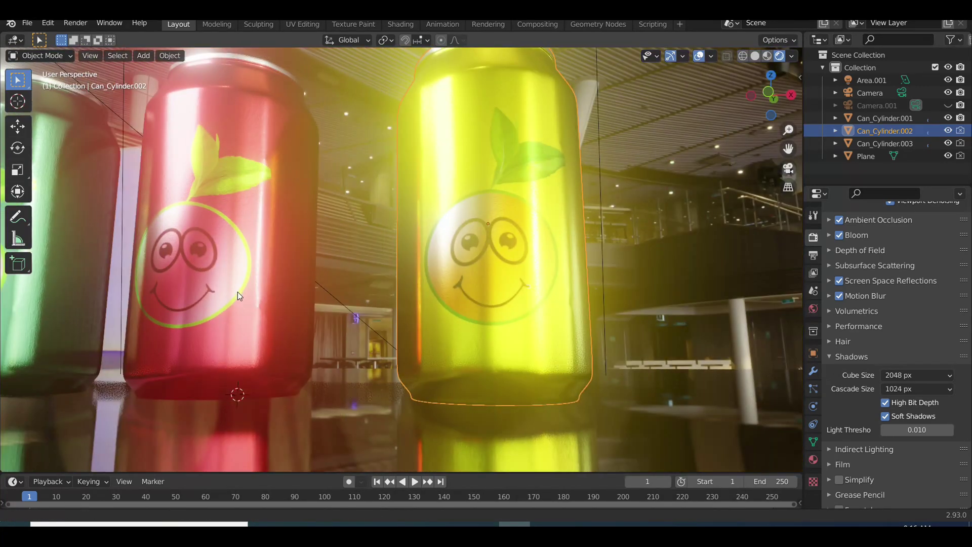
scroll(319, 302, up, 1)
middle_drag(317, 303, 301, 287)
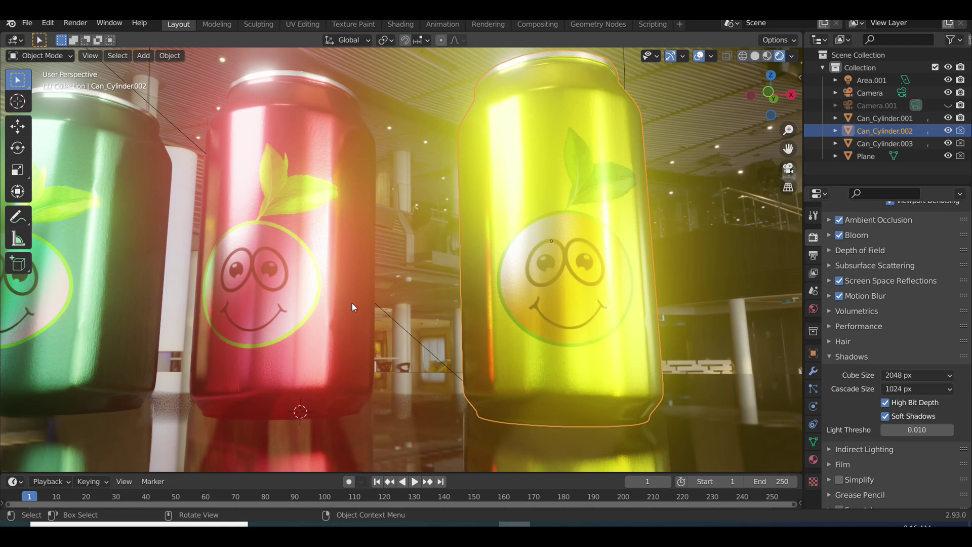
middle_drag(272, 253, 303, 258)
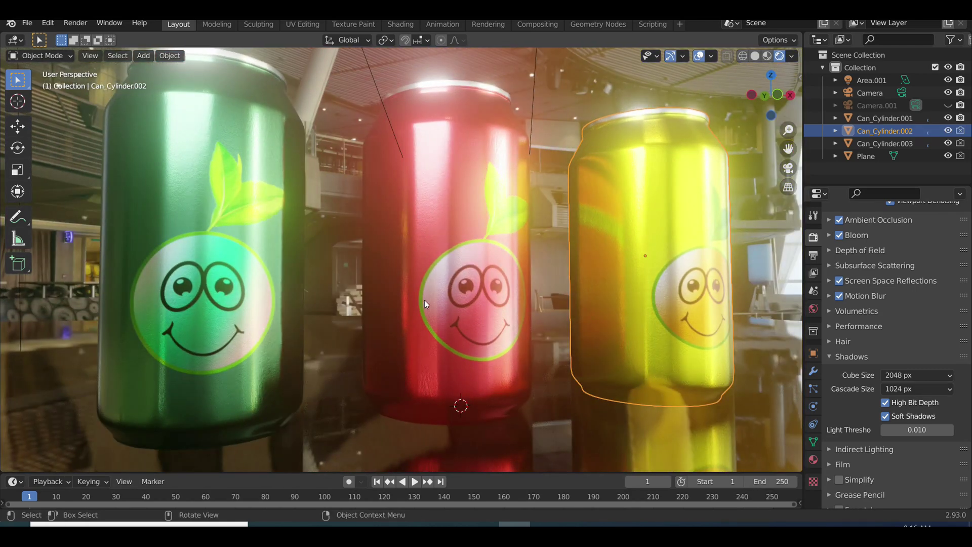
In the CorelDRAW label artwork, select and deselect the background rectangle and happy flavors group
click(184, 295)
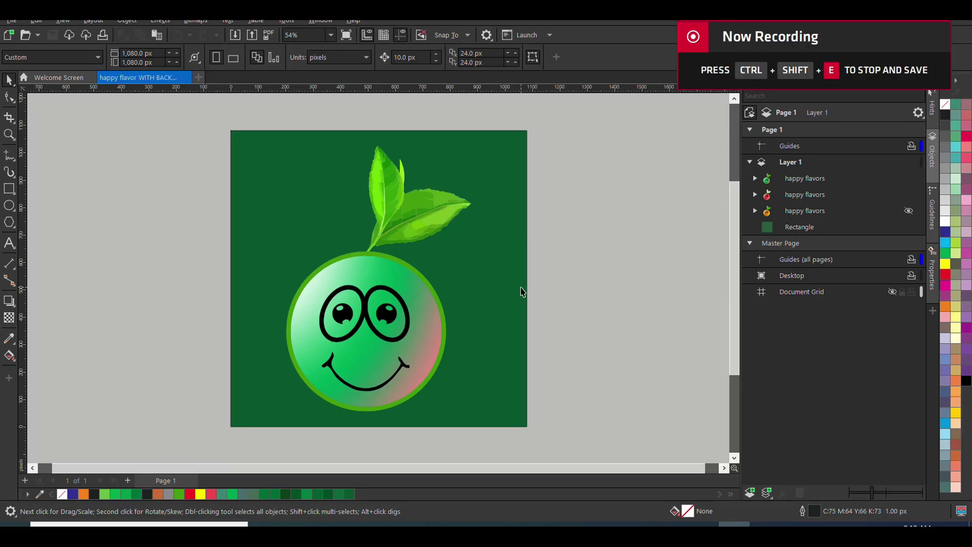
click(523, 292)
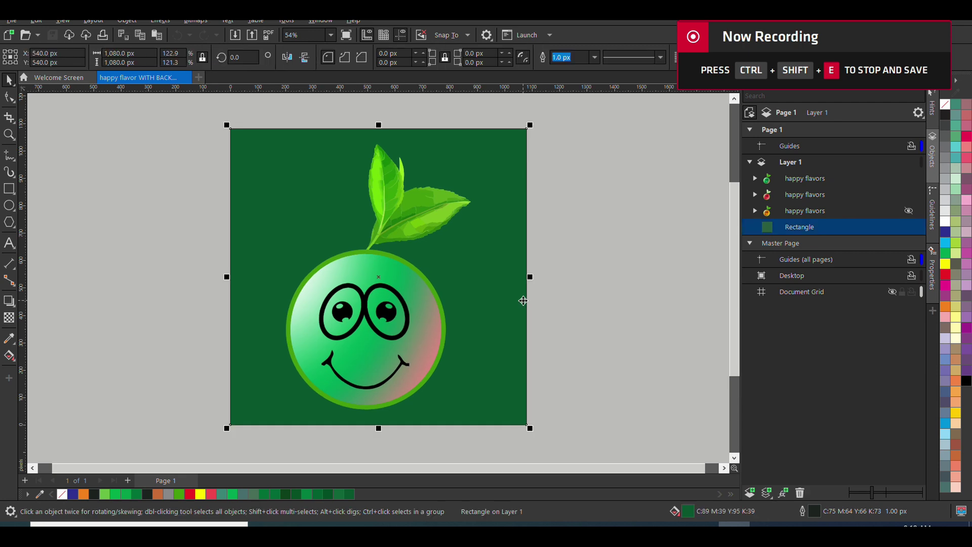
click(545, 295)
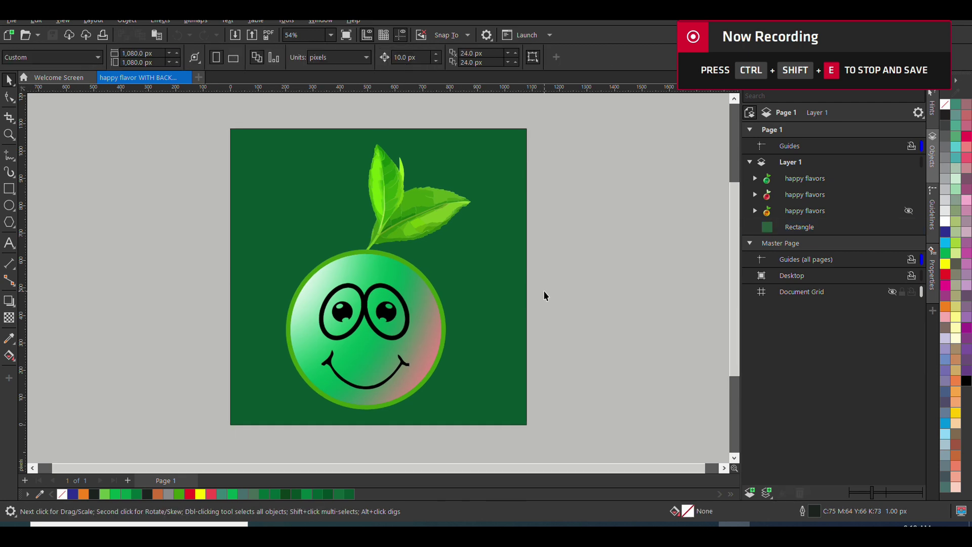
click(451, 322)
click(430, 321)
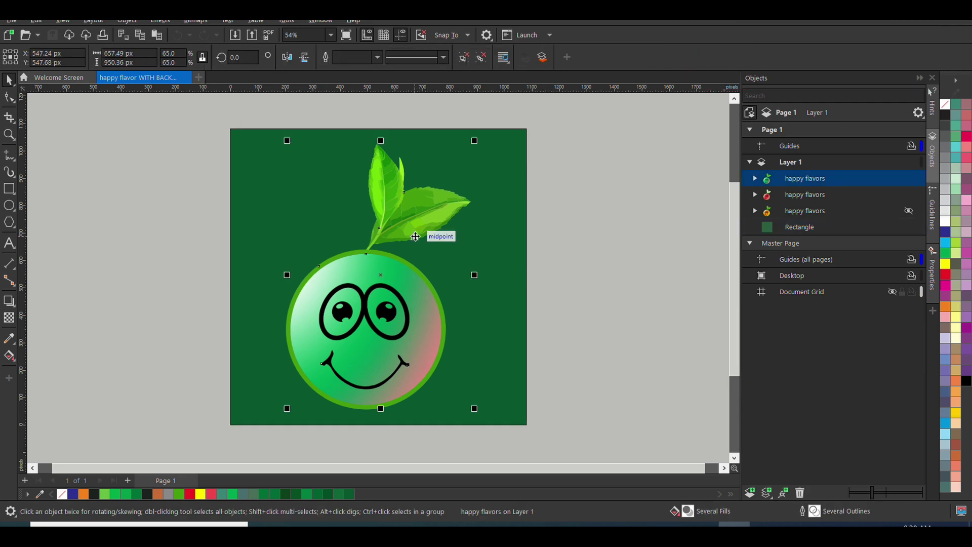
click(549, 202)
click(497, 345)
click(569, 299)
Try moving the top happy flavors group left, undo it, and reselect the group
click(381, 327)
click(557, 261)
click(389, 307)
drag(390, 310, 304, 317)
key(ctrl+z)
click(485, 248)
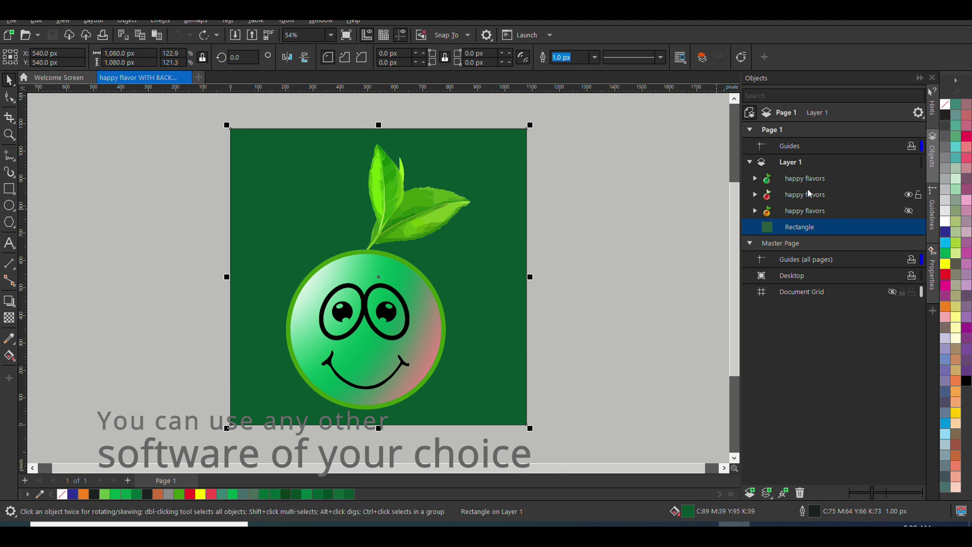
click(861, 184)
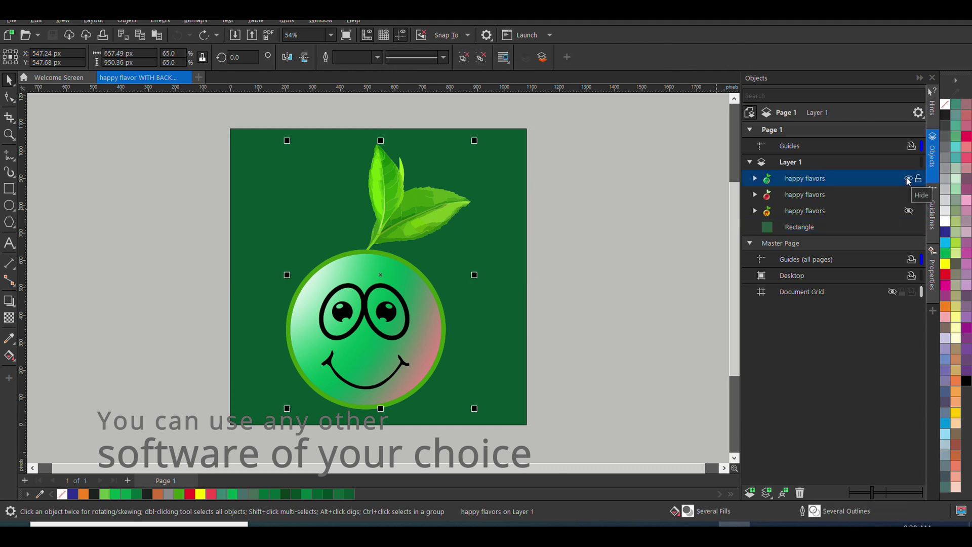
Hide the green and red faces, show the orange face, and fill the background yellow
click(908, 179)
click(876, 195)
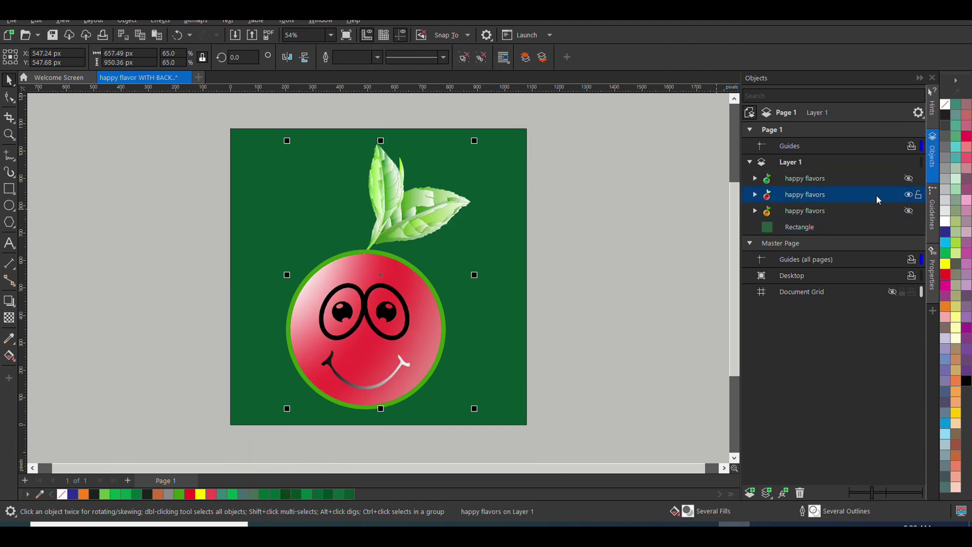
click(877, 207)
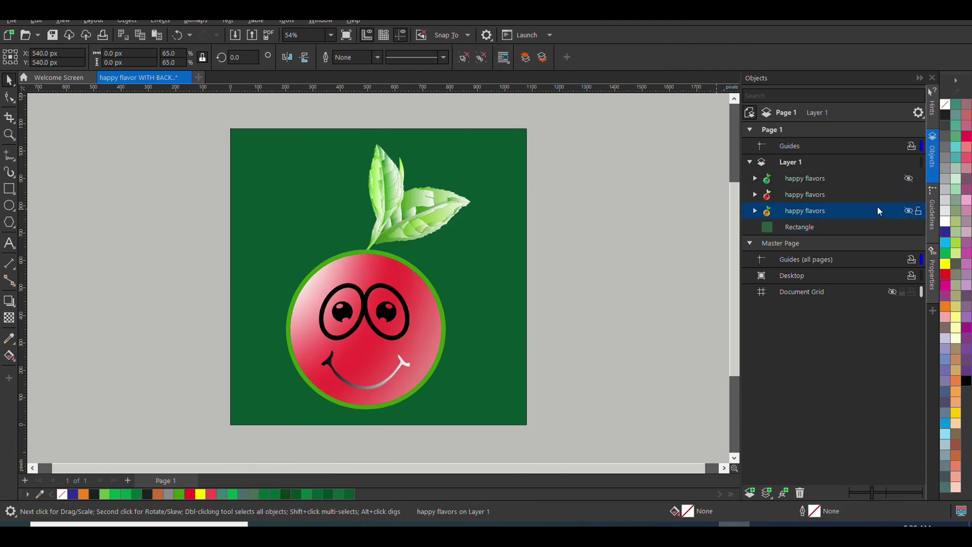
click(909, 196)
click(908, 210)
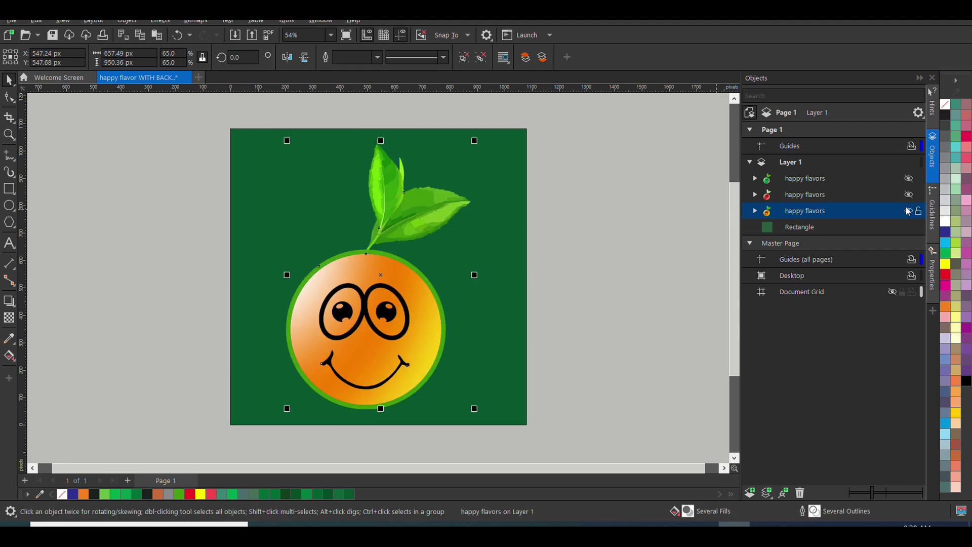
click(895, 226)
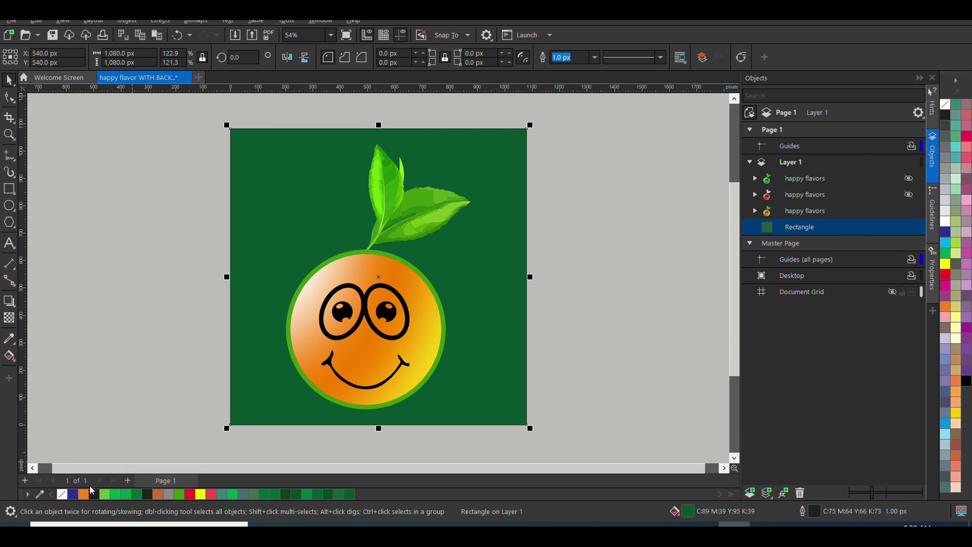
click(201, 494)
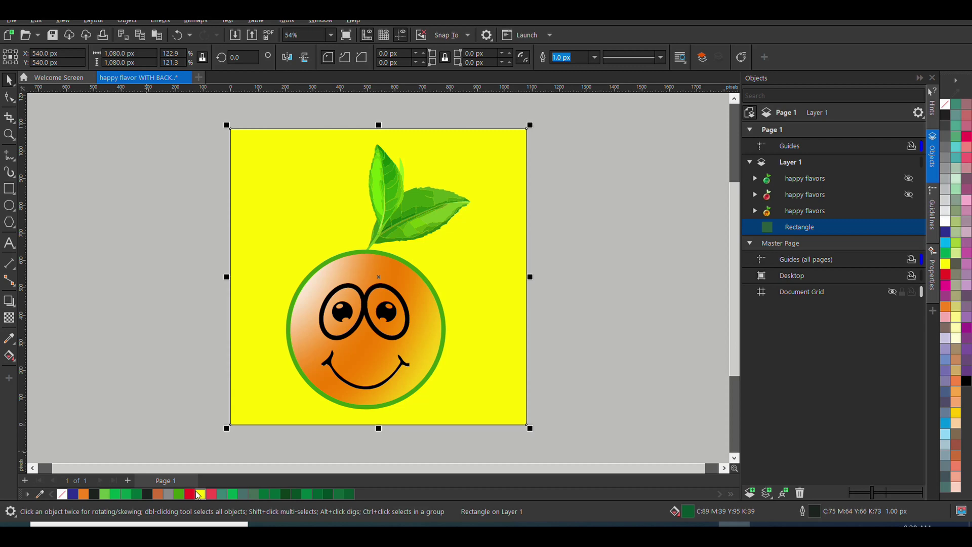
Swap the orange face for the red face and fill the background red
click(909, 211)
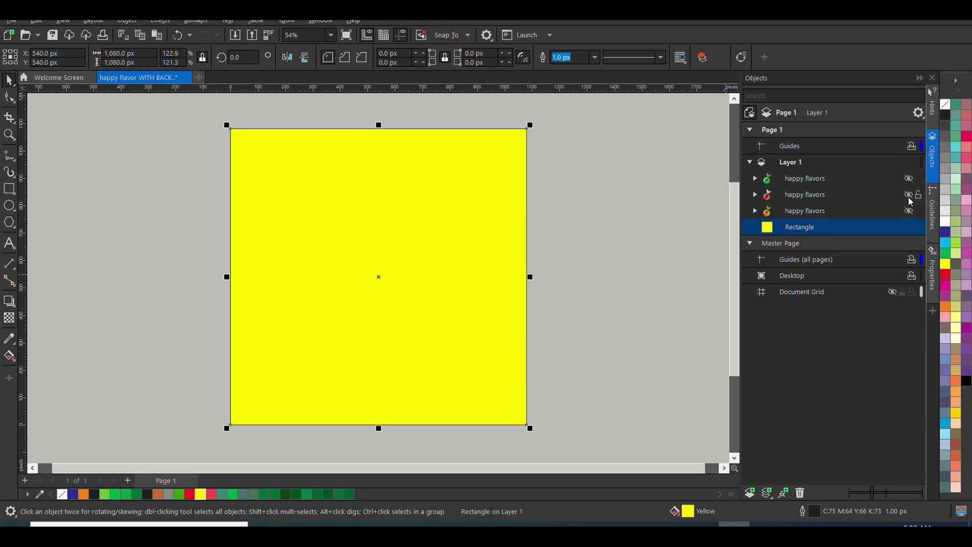
click(909, 196)
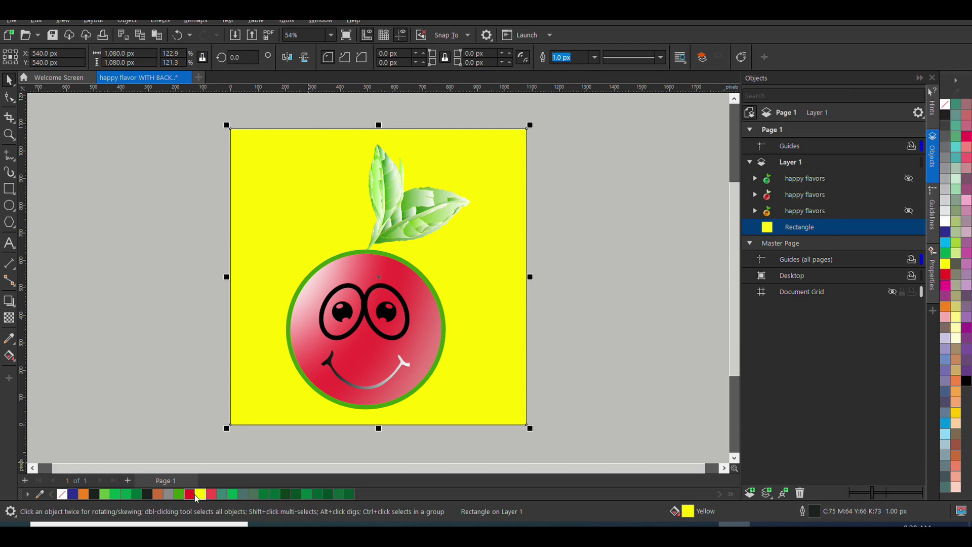
click(191, 495)
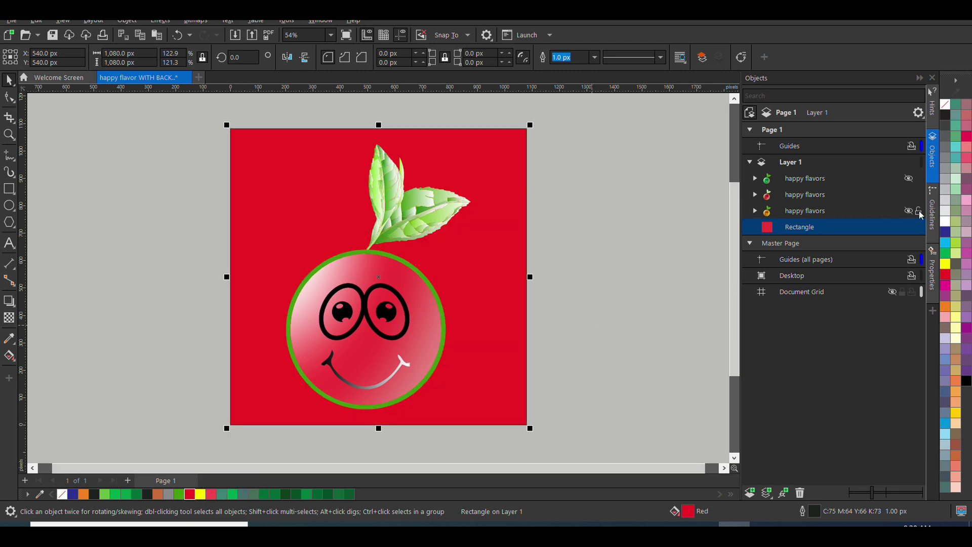
Hide the red face, show the green face, and undo a trial dark green fill on it
click(900, 199)
click(908, 194)
click(909, 178)
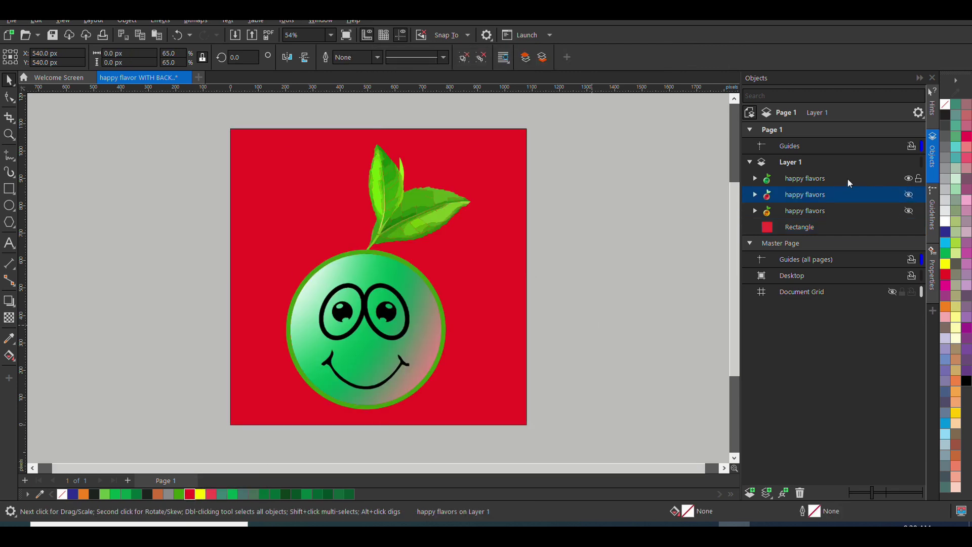
click(844, 177)
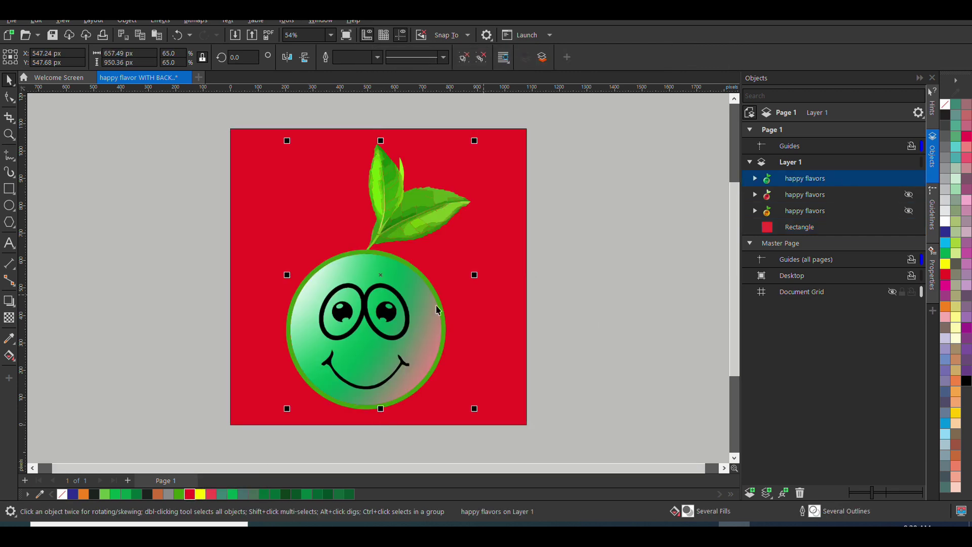
click(138, 495)
key(ctrl+z)
Fill the background rectangle dark green and select the green face group
click(860, 227)
click(137, 494)
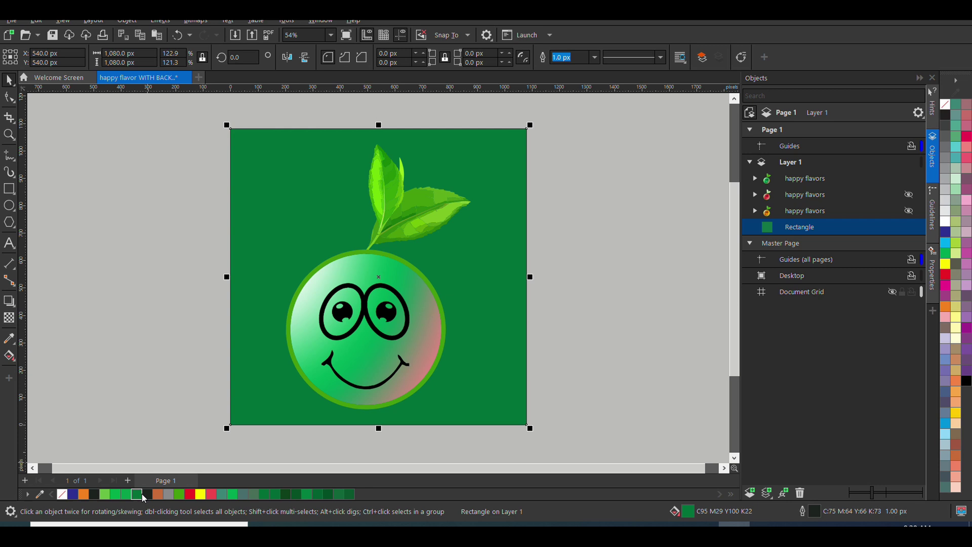
click(663, 304)
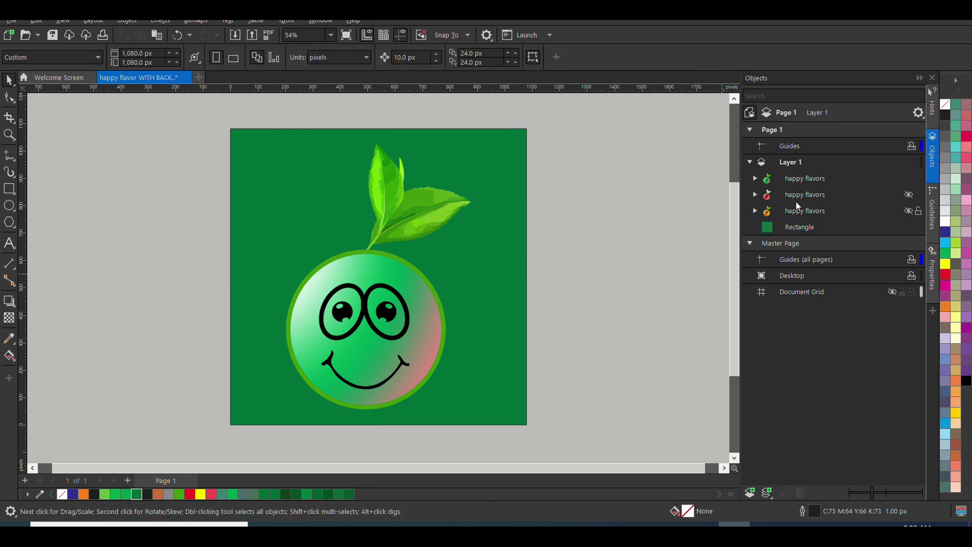
click(836, 180)
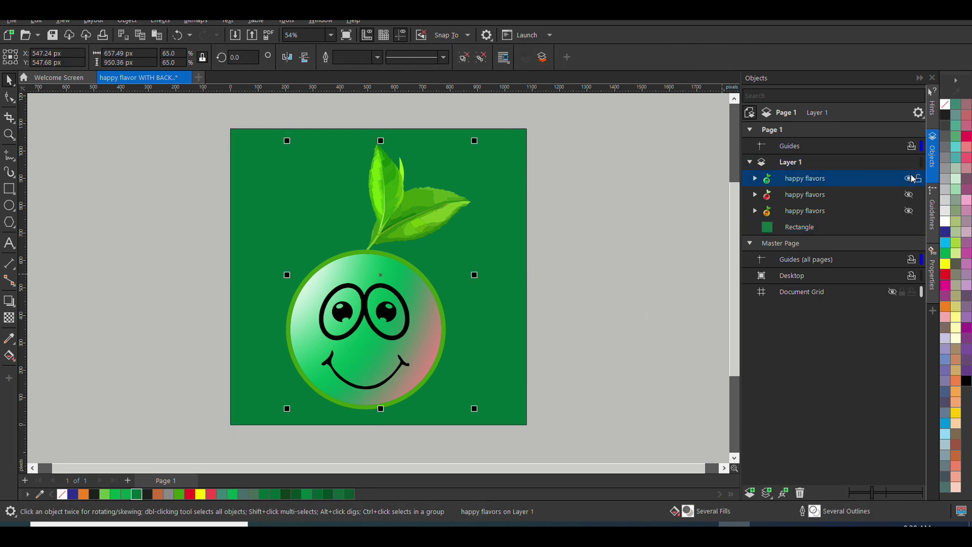
Deselect the green face group and scroll through the Objects docker list
click(627, 187)
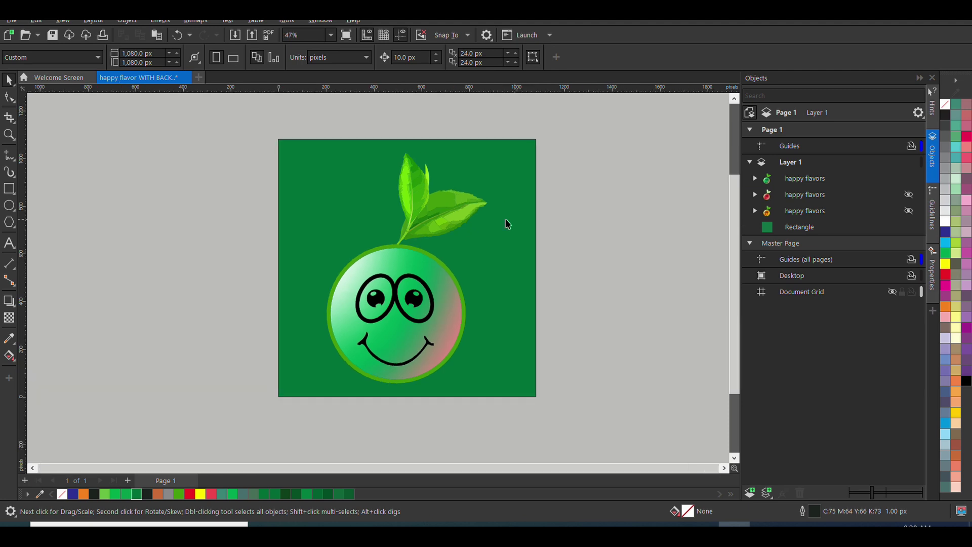
scroll(546, 215, up, 1)
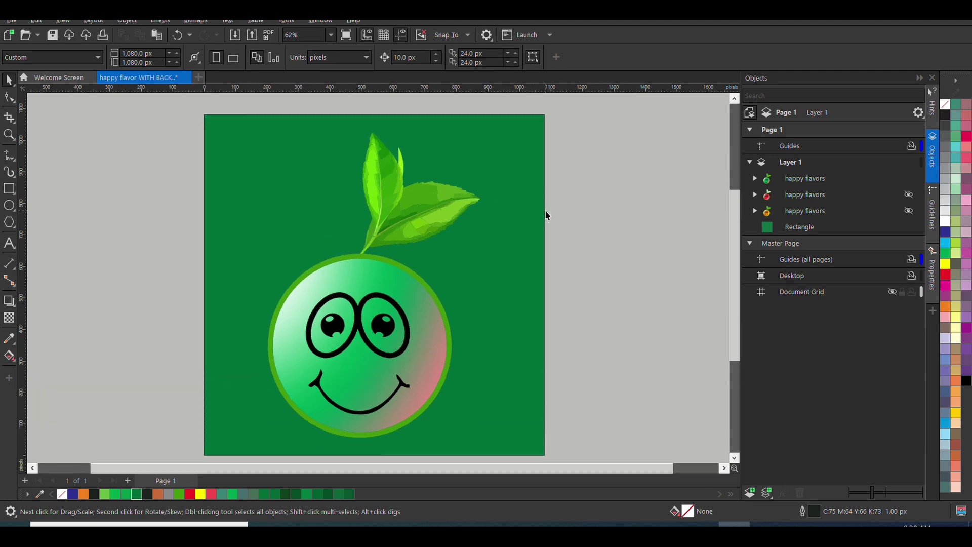
scroll(545, 215, down, 1)
scroll(546, 215, up, 1)
scroll(546, 215, down, 1)
scroll(545, 215, up, 1)
scroll(546, 215, down, 1)
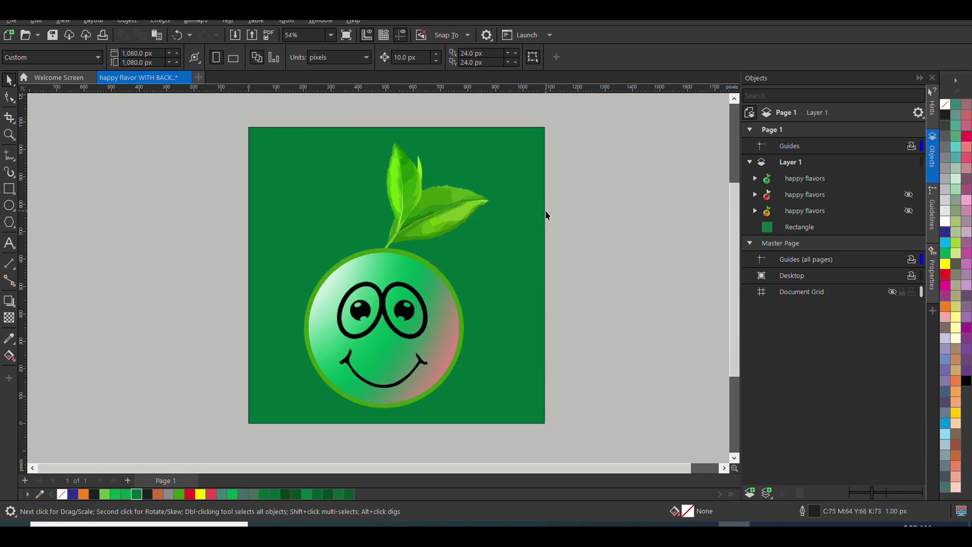
scroll(545, 215, up, 1)
scroll(546, 215, down, 1)
scroll(552, 252, down, 1)
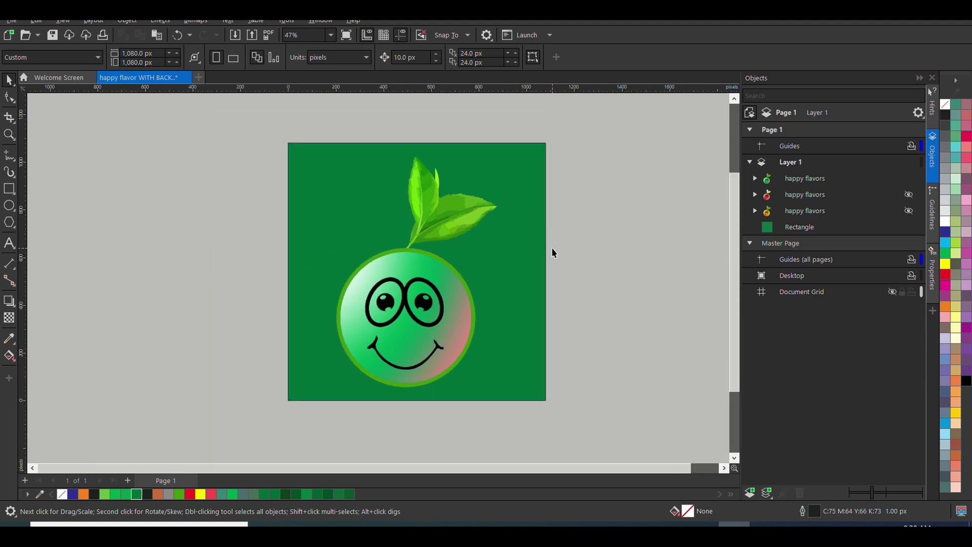
scroll(552, 253, up, 2)
scroll(551, 253, up, 1)
scroll(551, 254, down, 1)
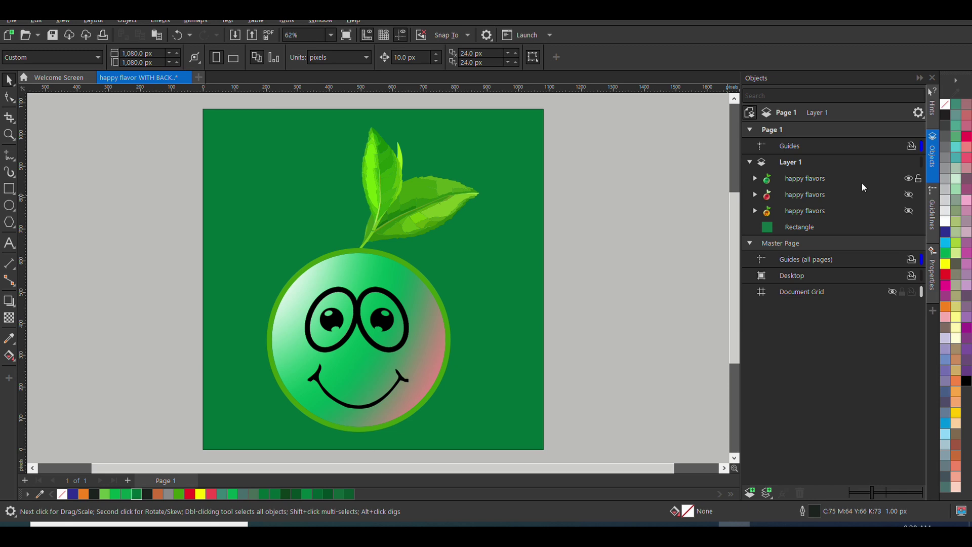
Toggle the green face group's visibility, finally hiding it to reveal the red face
click(886, 180)
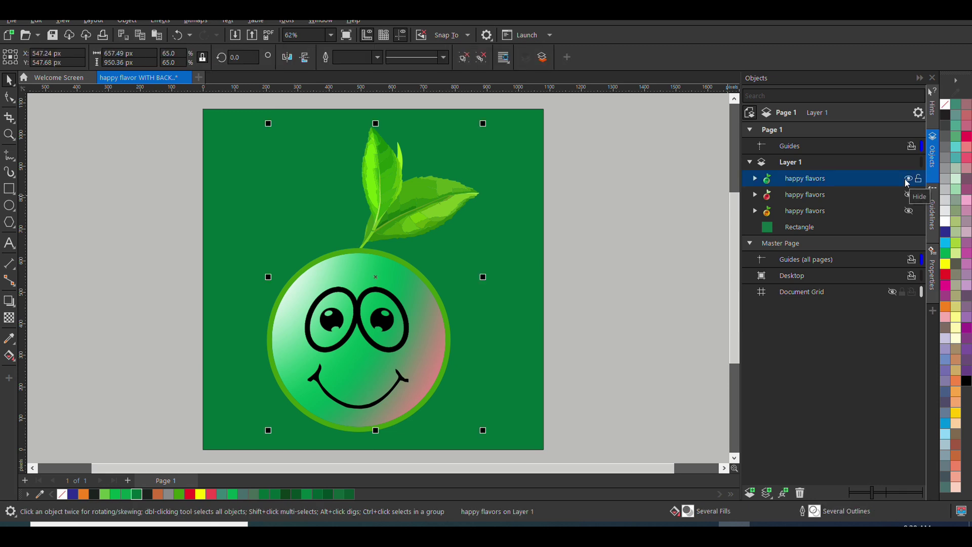
click(907, 180)
click(907, 180)
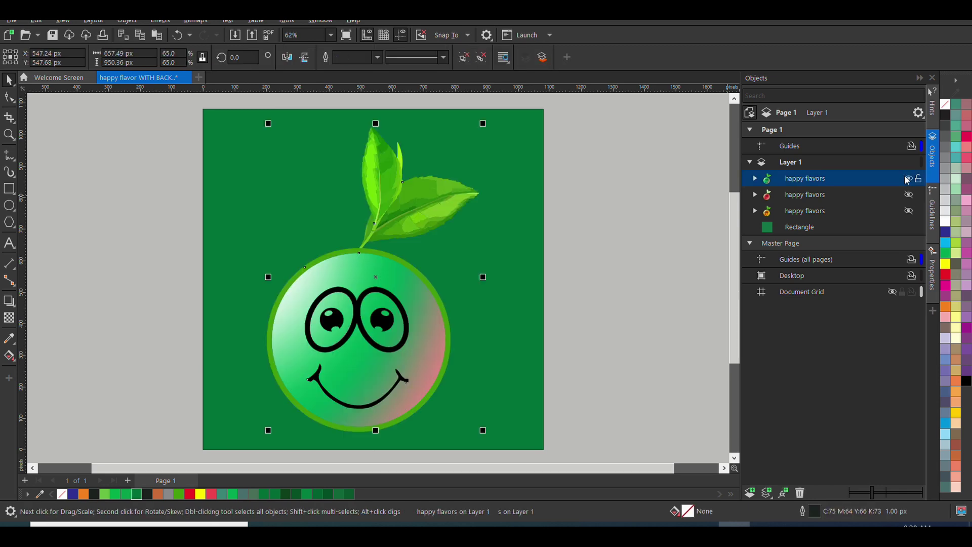
click(872, 192)
click(886, 183)
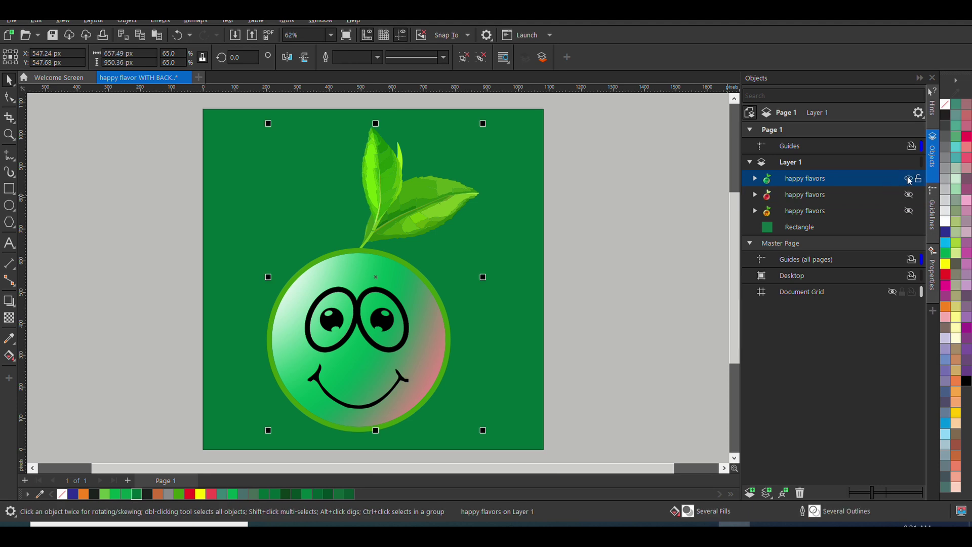
click(908, 178)
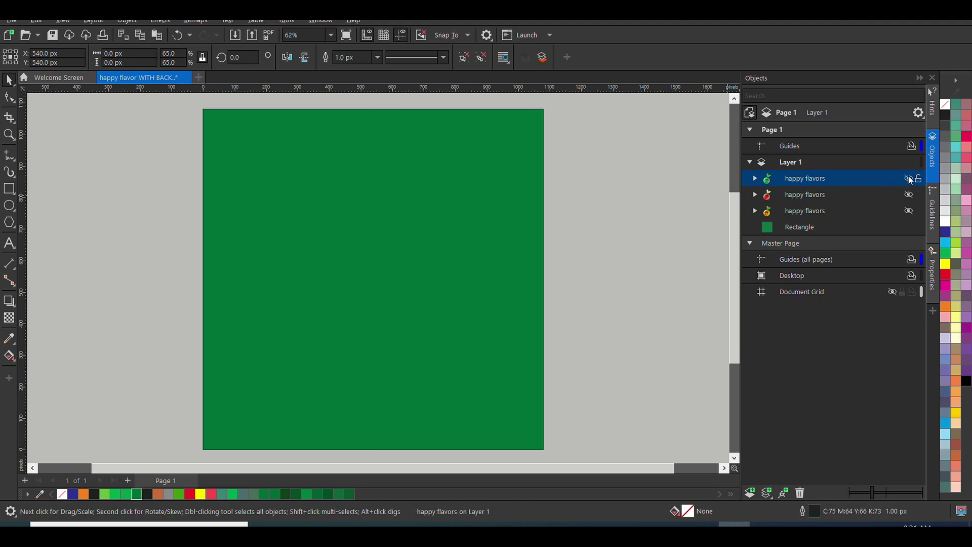
click(908, 179)
click(885, 194)
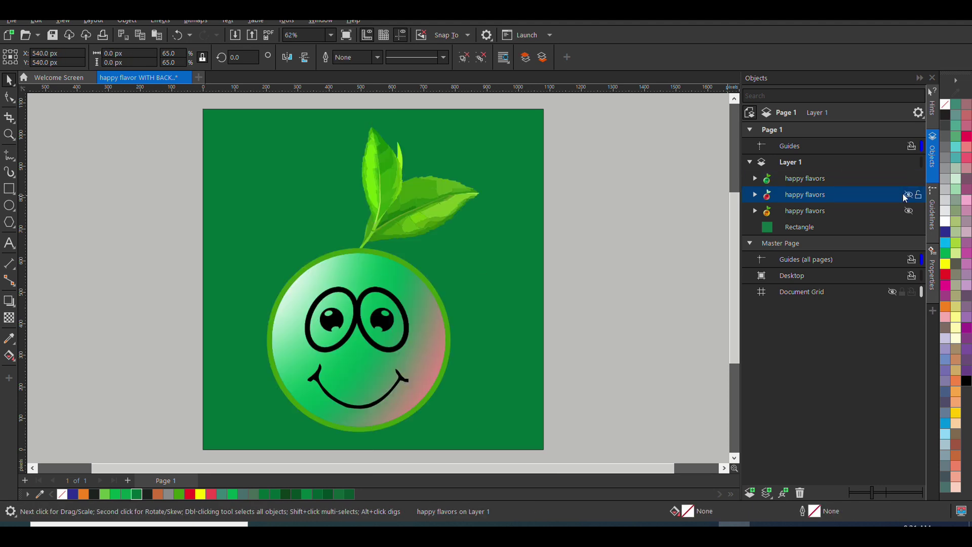
click(907, 194)
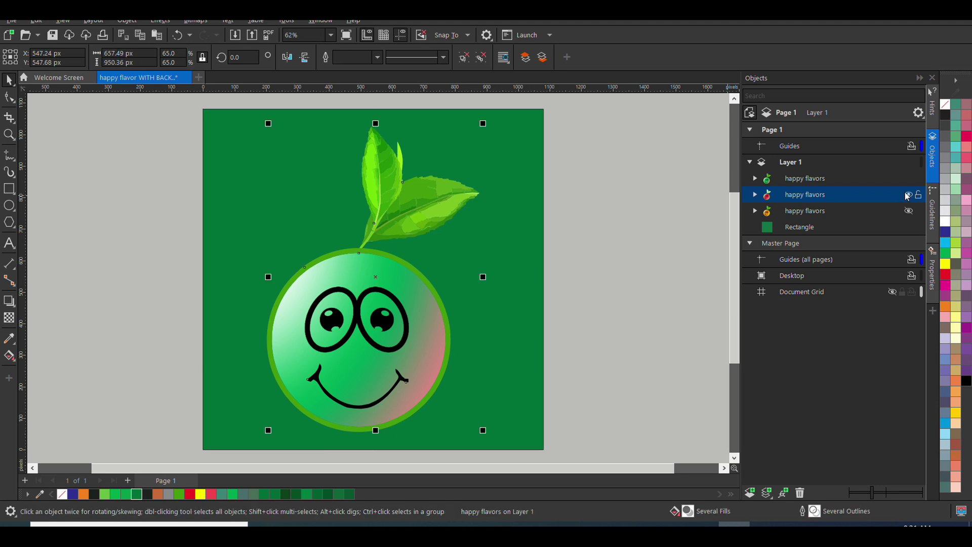
click(908, 179)
Preview the orange and green face groups, leaving only the red face visible
click(886, 193)
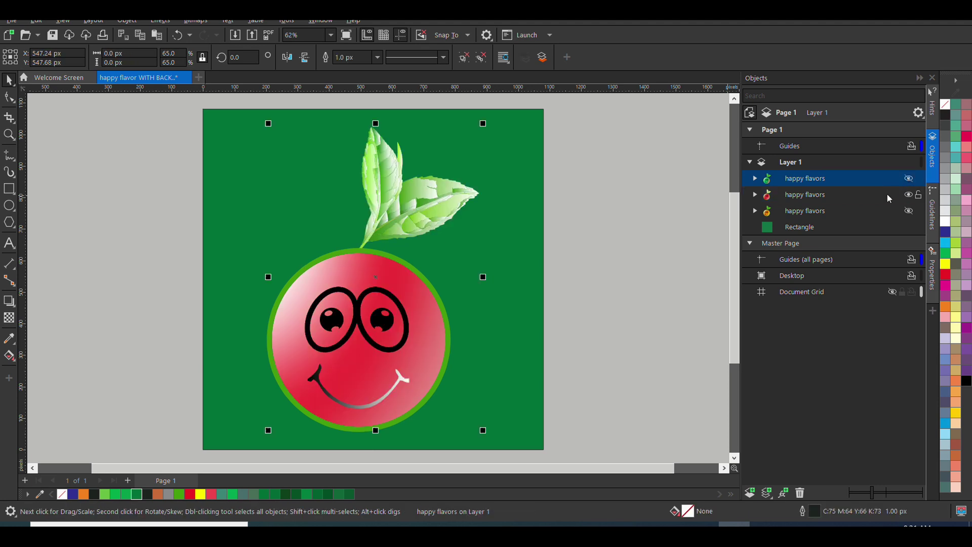
click(908, 195)
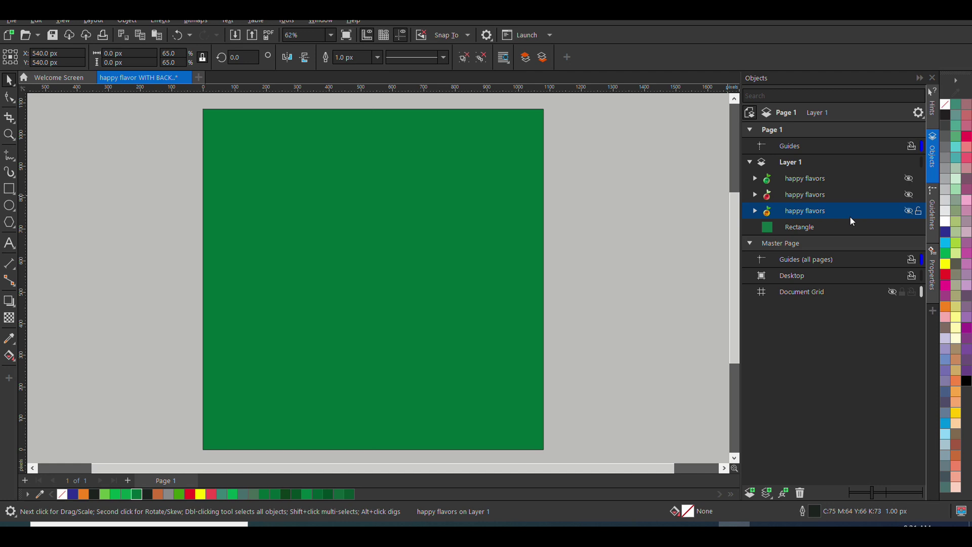
click(908, 211)
click(908, 210)
click(906, 178)
click(906, 178)
click(905, 194)
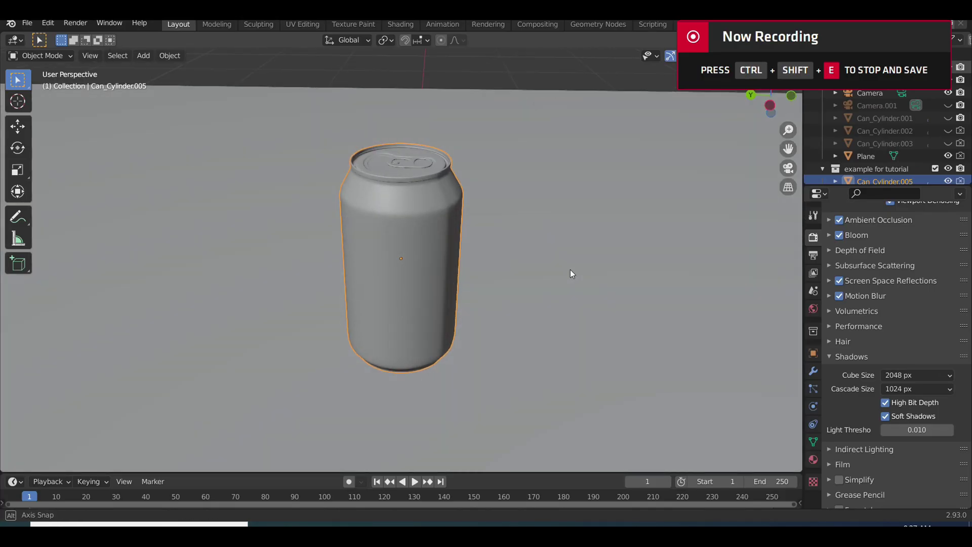
middle_drag(570, 270, 487, 258)
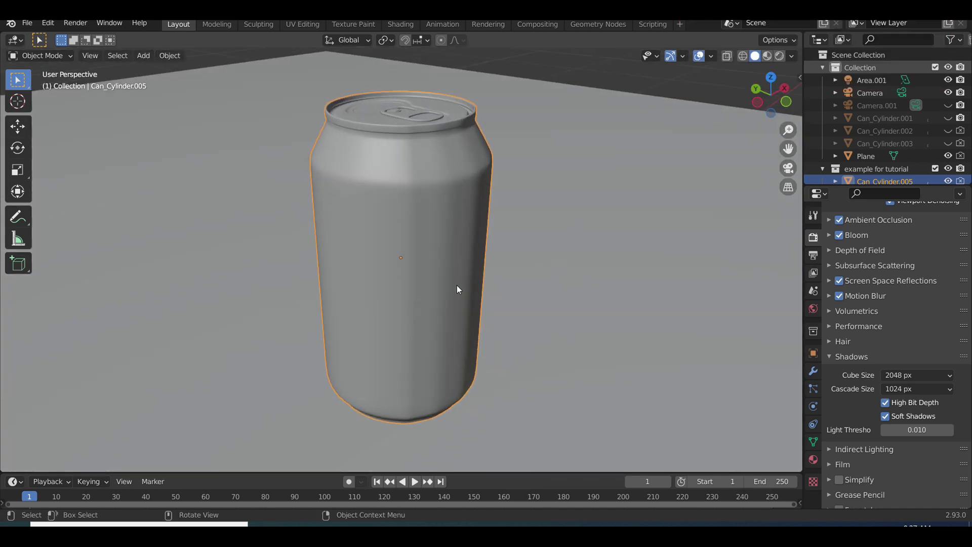
mouse_move(457, 287)
middle_down()
mouse_move(448, 296)
mouse_move(470, 282)
middle_up()
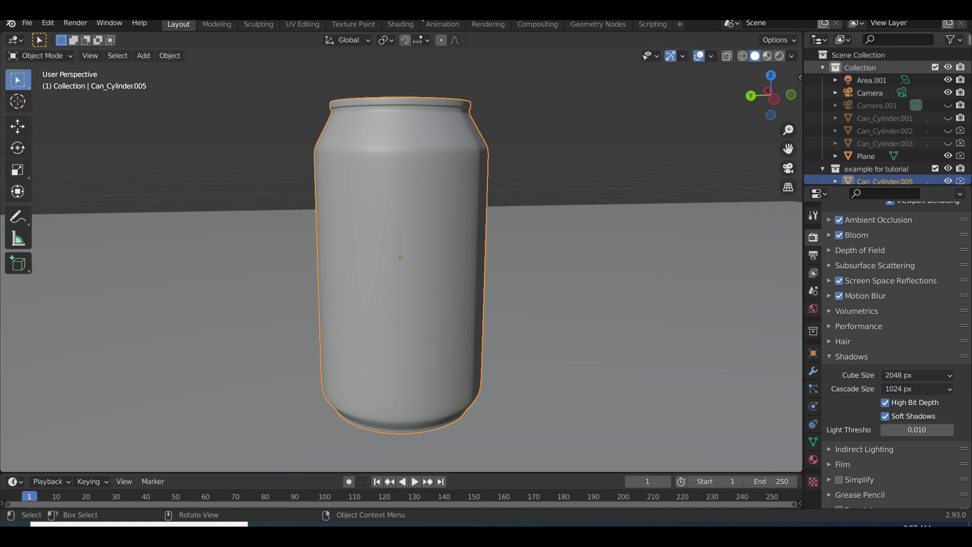
In the Shading workspace, create a new material for the can named 'tin texture'
click(411, 22)
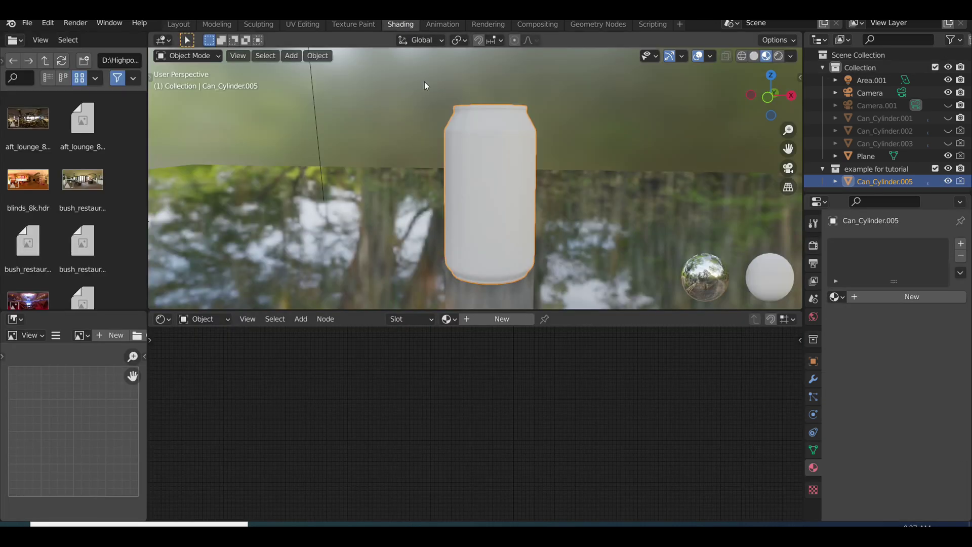
click(495, 318)
scroll(488, 404, up, 5)
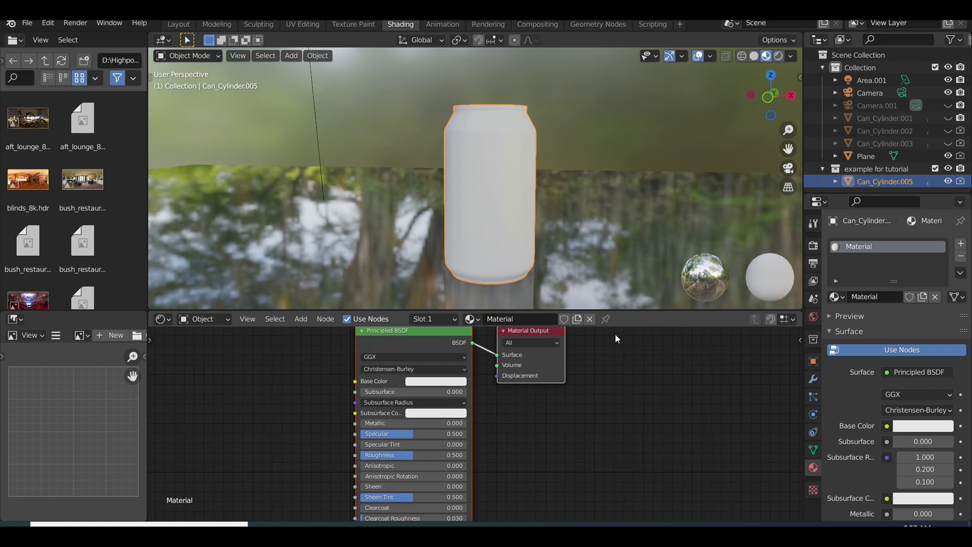
double_click(859, 248)
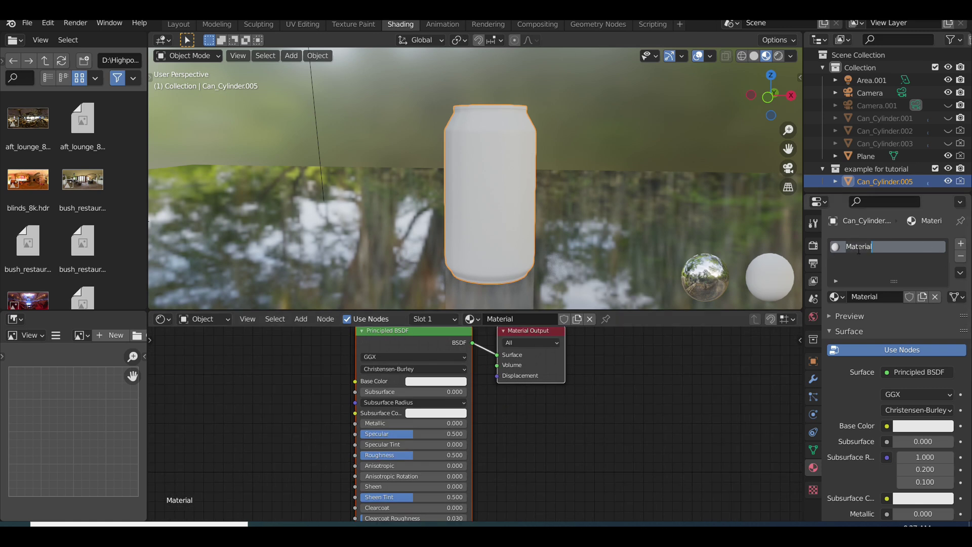
text(c)
key(Return)
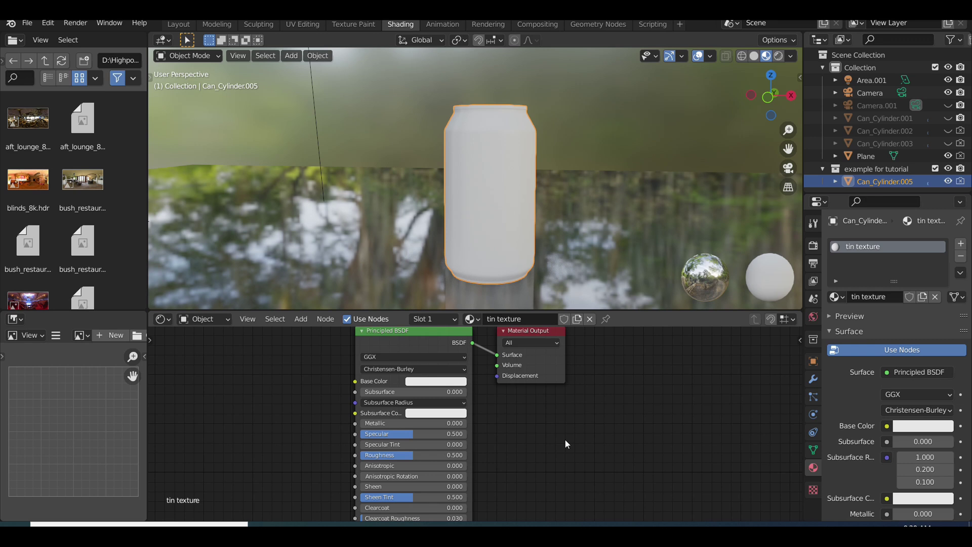
middle_drag(566, 445, 647, 455)
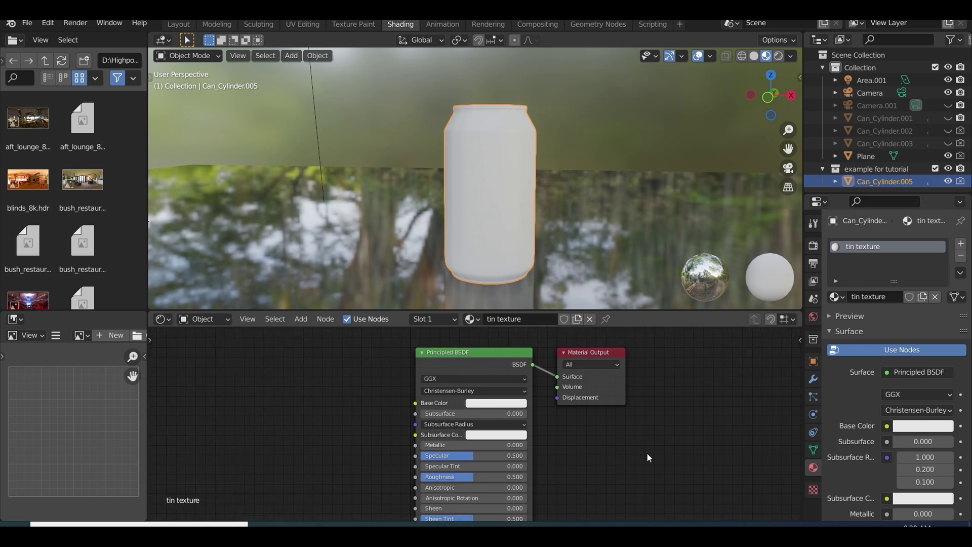
Add a second material slot with a new material named 'label texture' and reselect the can
click(960, 243)
click(899, 323)
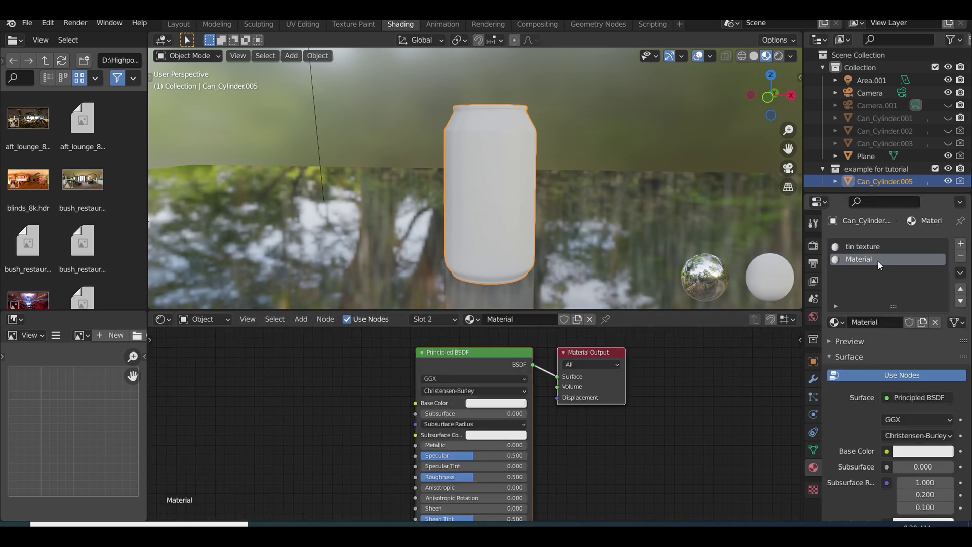
double_click(879, 262)
text(label texture)
key(Return)
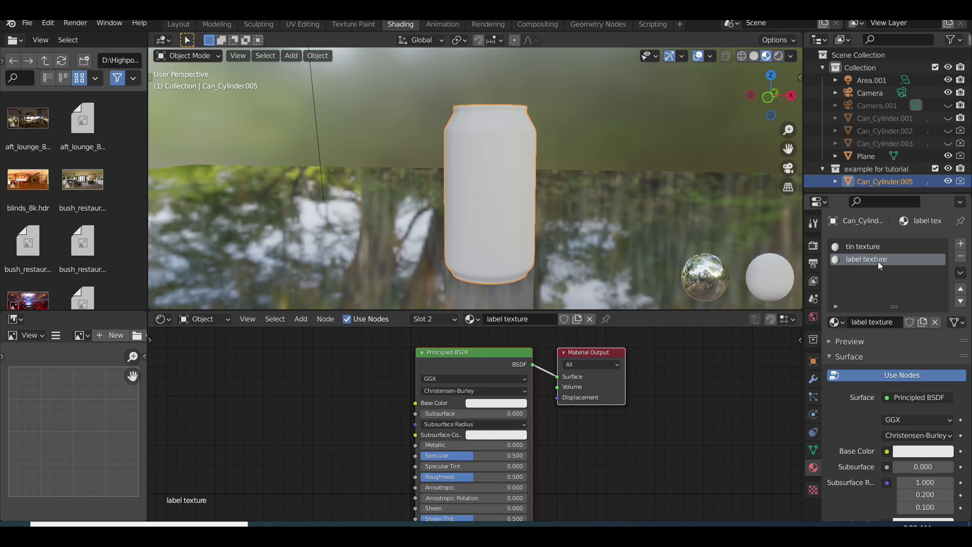
click(846, 248)
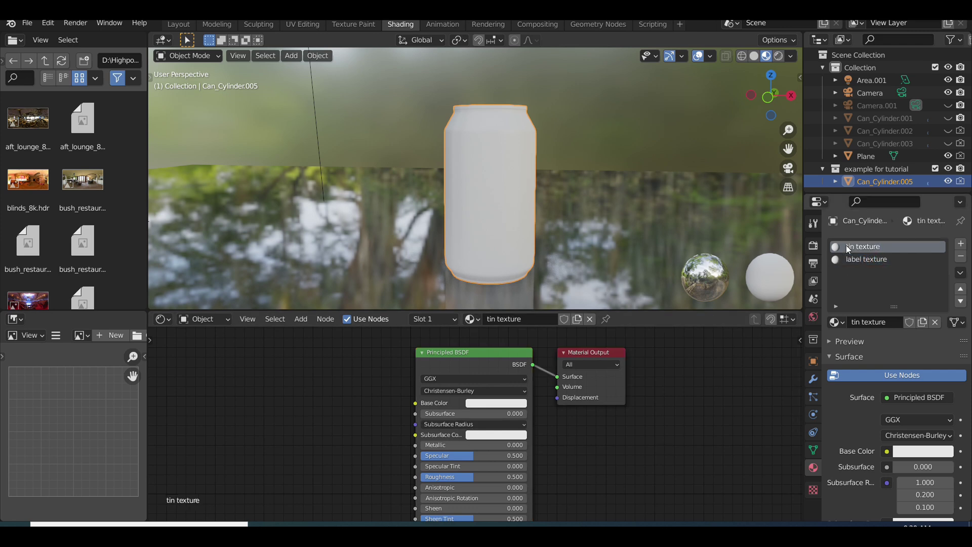
click(853, 260)
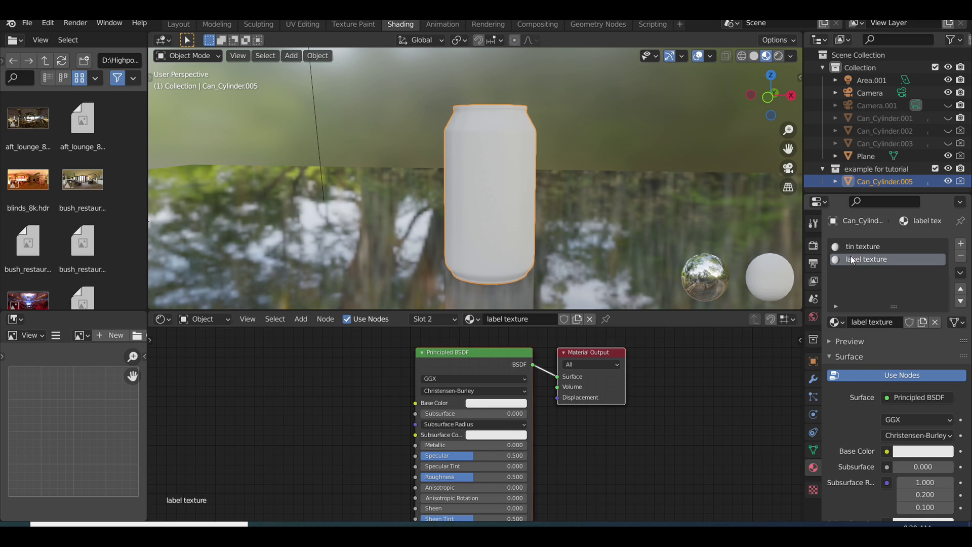
click(516, 189)
click(516, 189)
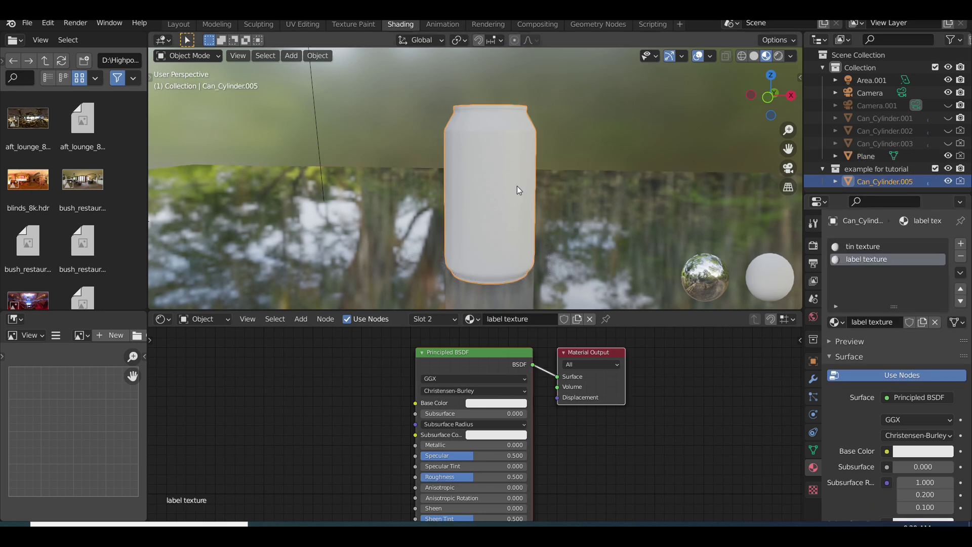
From front view, select the whole can mesh in Edit Mode and apply Cube Projection UVs
key(KP_1)
key(Tab)
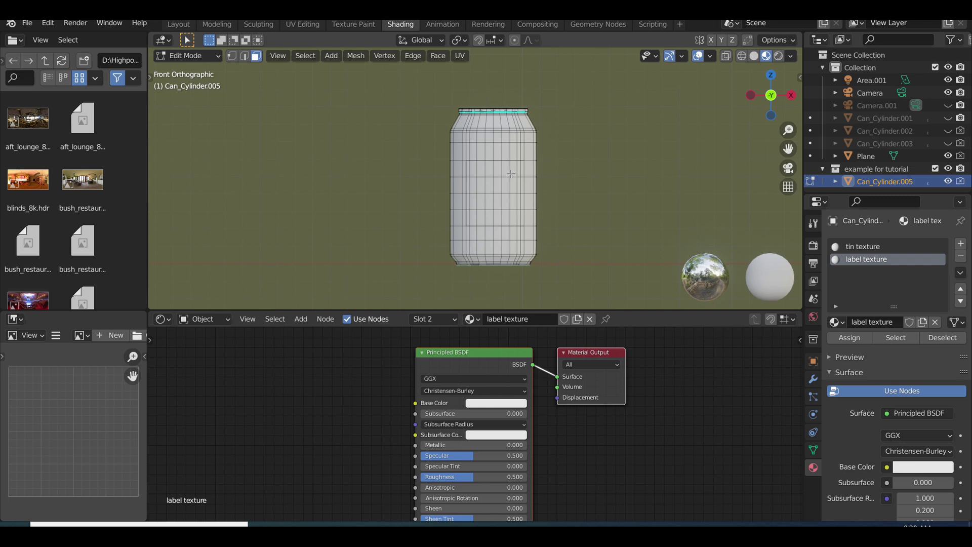
key(a)
key(u)
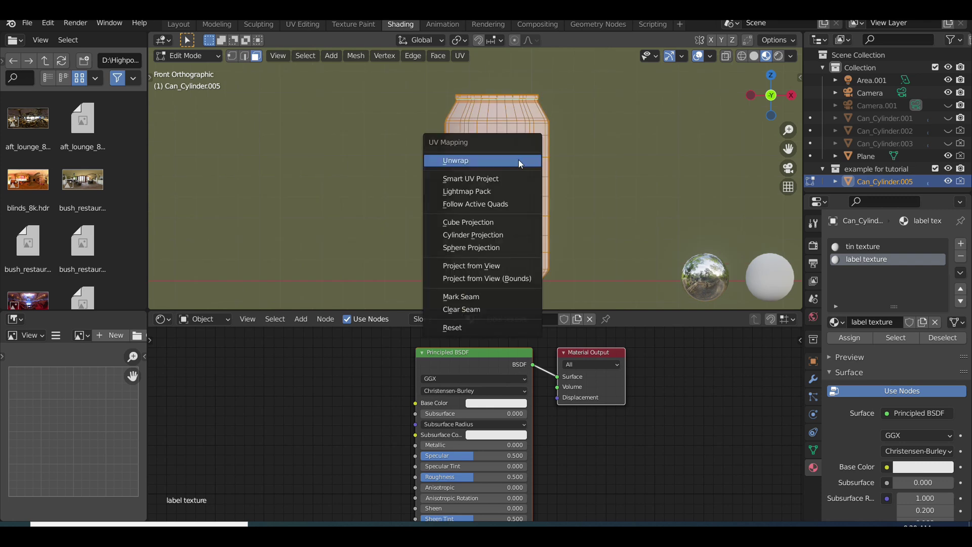
click(512, 222)
Select the band of label faces around the can's middle
click(591, 154)
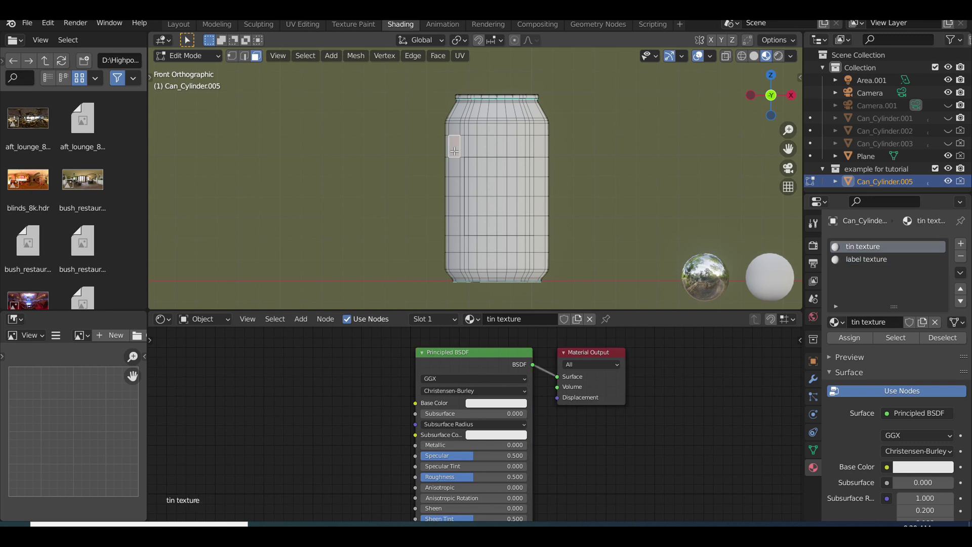
scroll(465, 150, up, 2)
shift+click(553, 142)
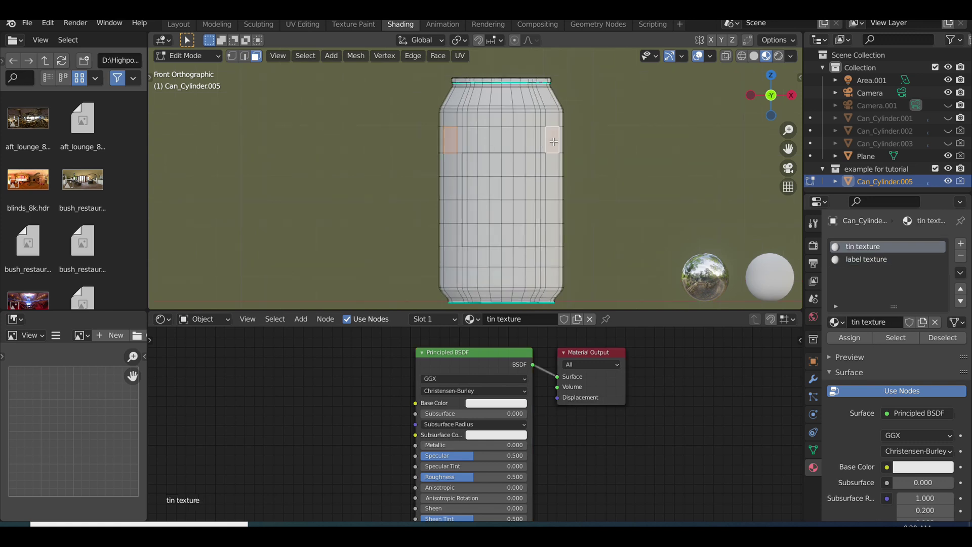
click(568, 168)
click(552, 147)
ctrl+click(452, 144)
click(454, 142)
ctrl+click(557, 135)
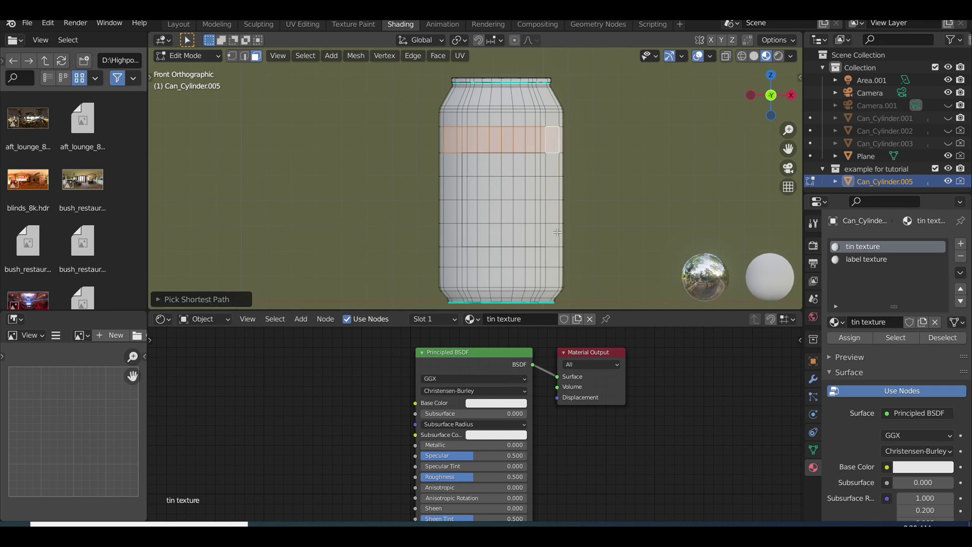
ctrl+click(558, 231)
ctrl+click(447, 235)
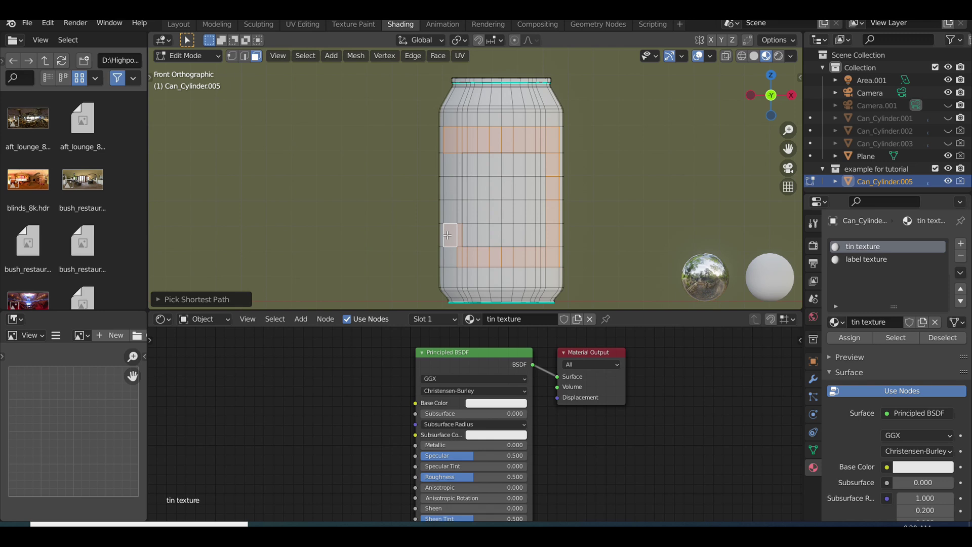
ctrl+shift+click(473, 167)
ctrl+shift+click(529, 167)
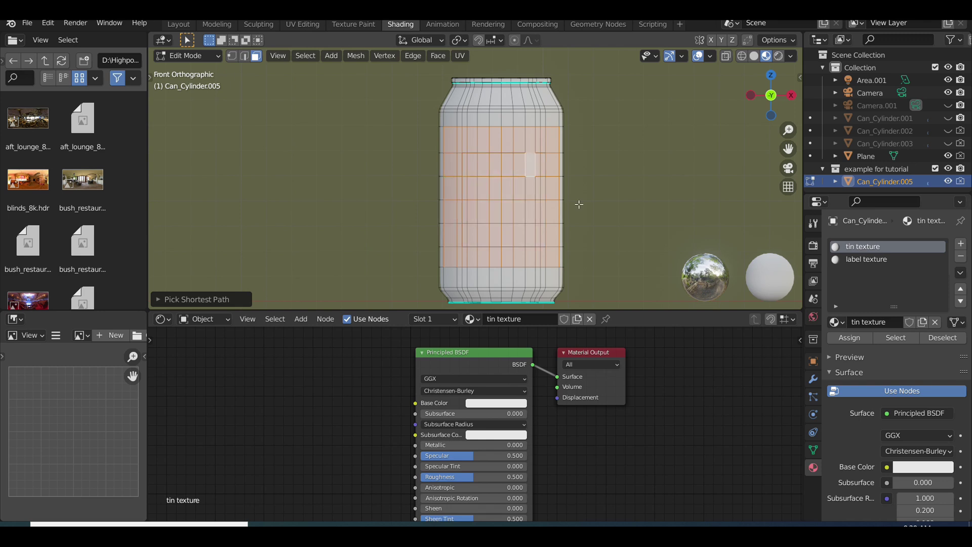
Assign the 'label texture' material to the selected faces and set its base colour to saturated green
click(888, 261)
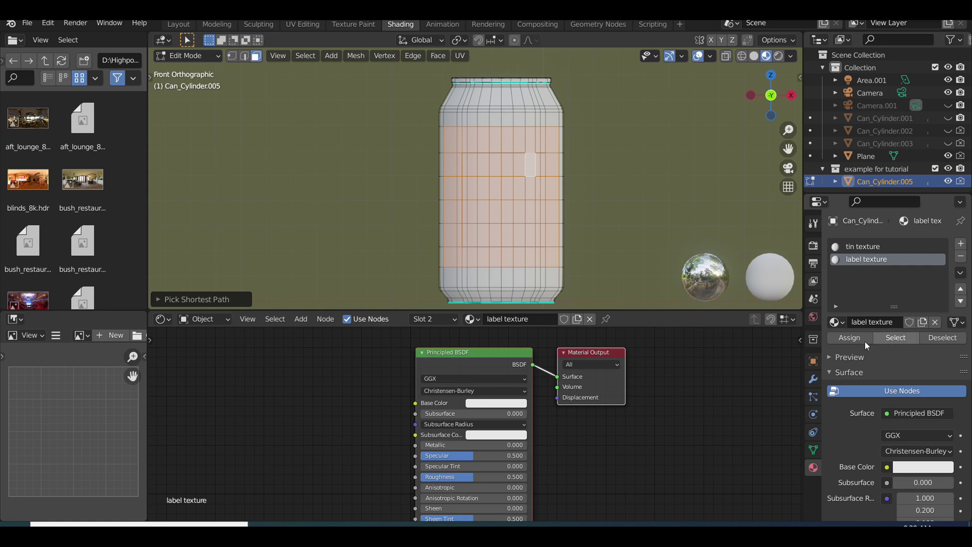
click(850, 337)
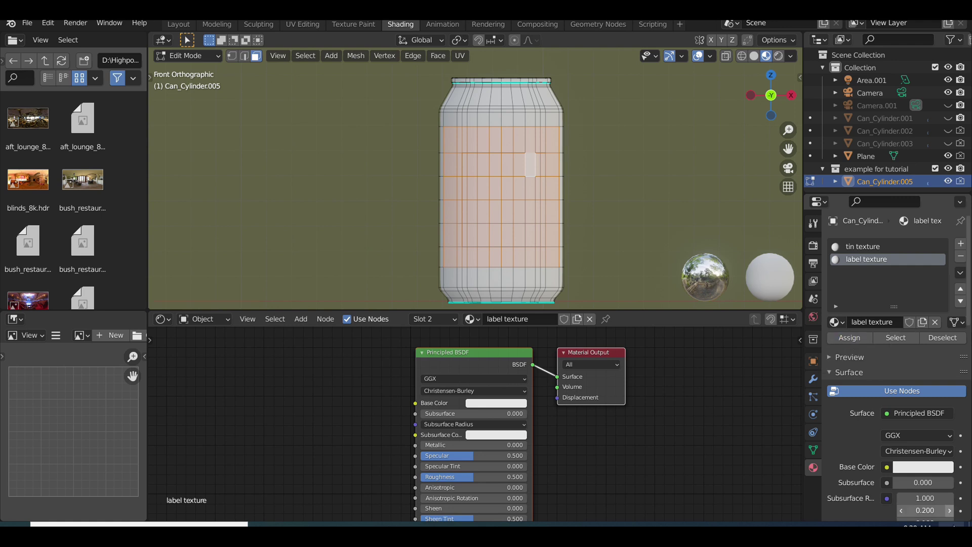
click(922, 466)
click(876, 326)
drag(887, 423, 902, 422)
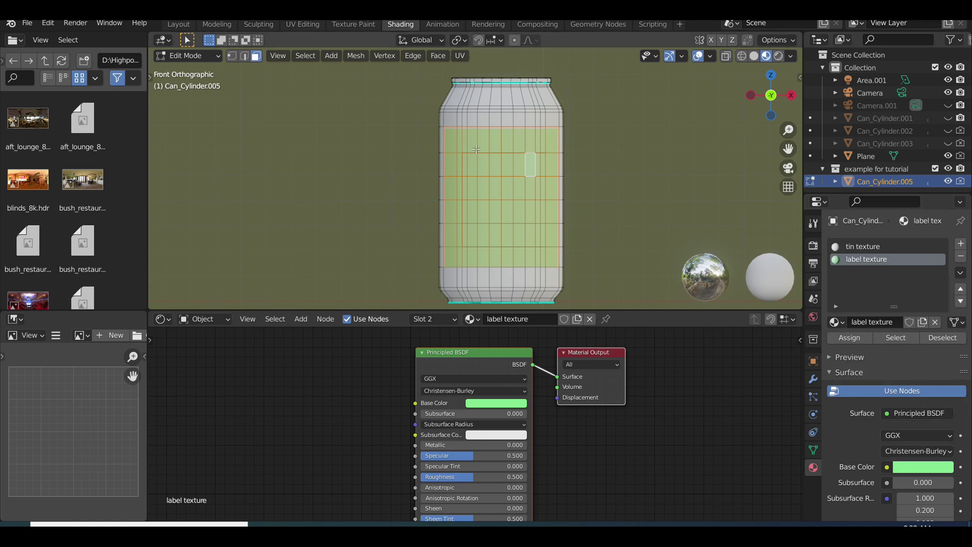
Cube-project the label faces' UVs and browse to the parent image folder
key(u)
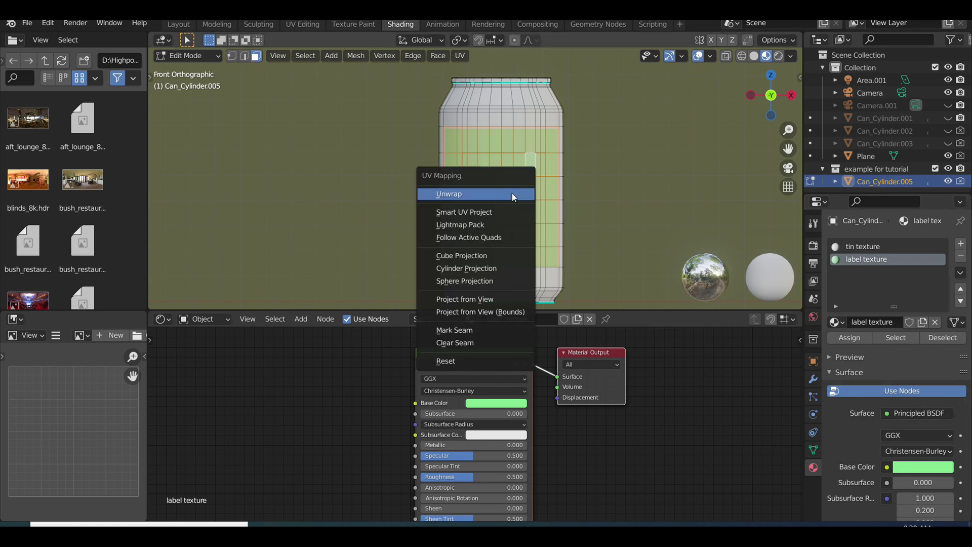
click(503, 257)
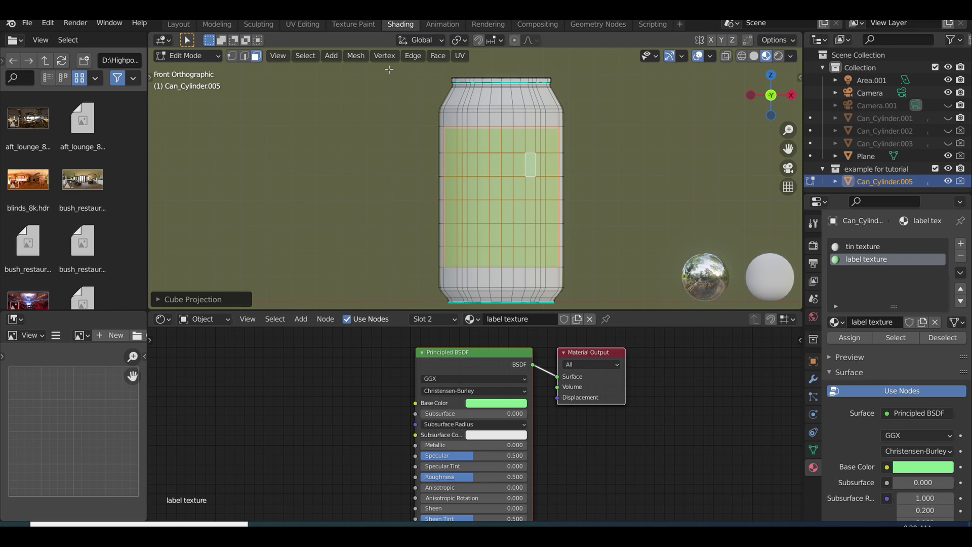
scroll(121, 226, down, 4)
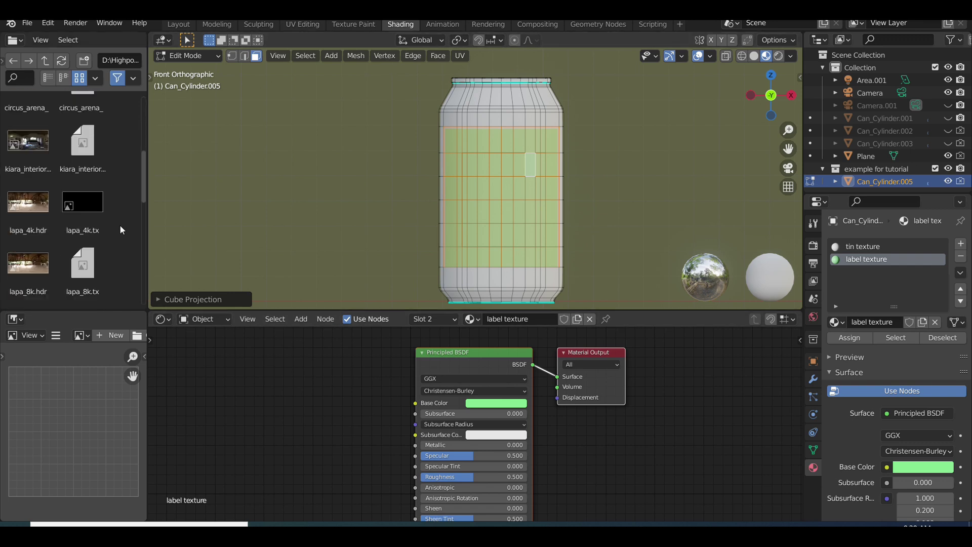
scroll(62, 105, up, 1)
click(50, 62)
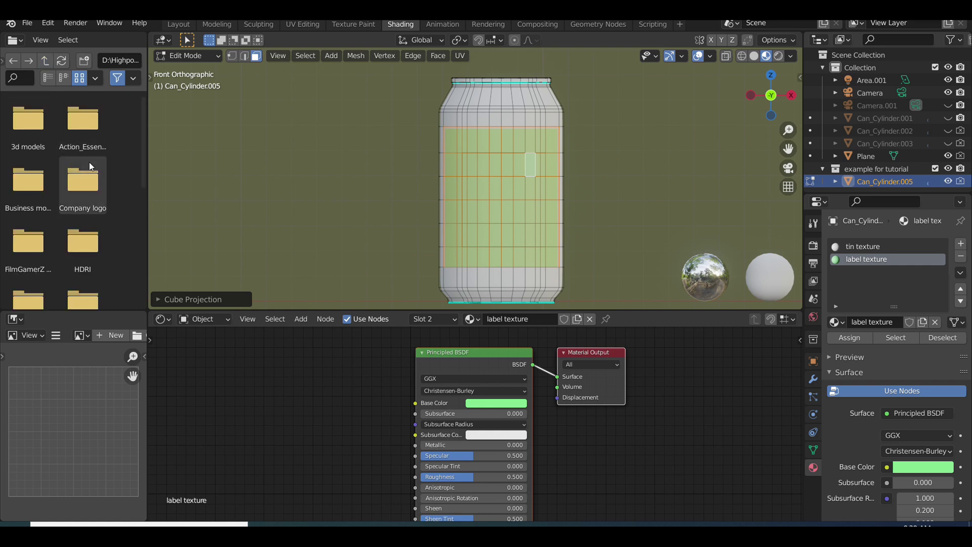
scroll(89, 173, down, 3)
scroll(89, 174, up, 3)
Add happy flavor aa.png from the Company logo folder as an image texture node
double_click(82, 180)
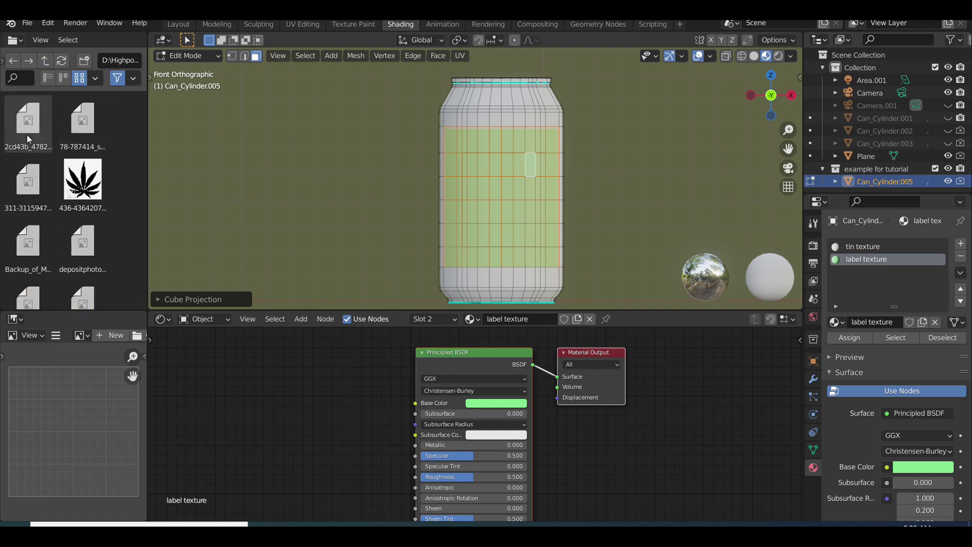
scroll(101, 187, down, 10)
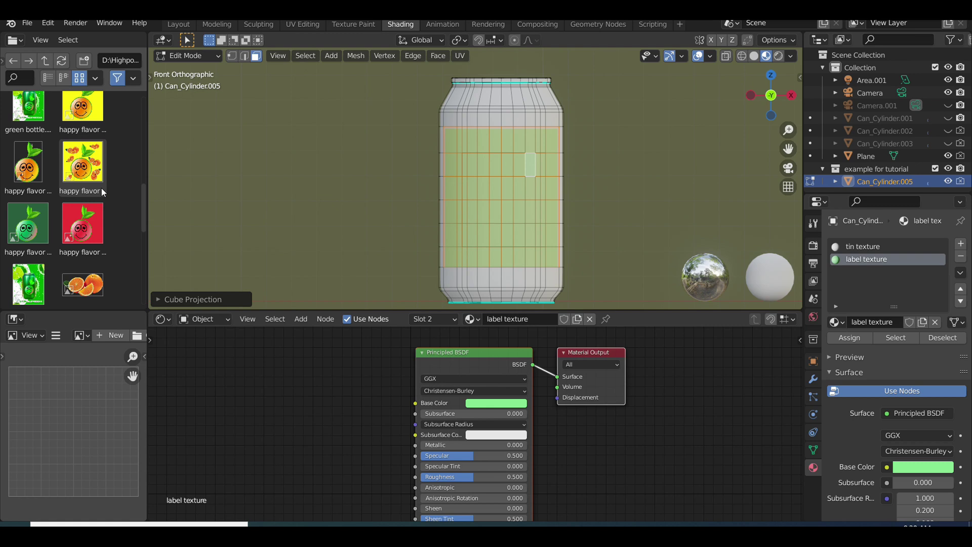
scroll(102, 187, down, 2)
scroll(93, 211, up, 4)
click(81, 189)
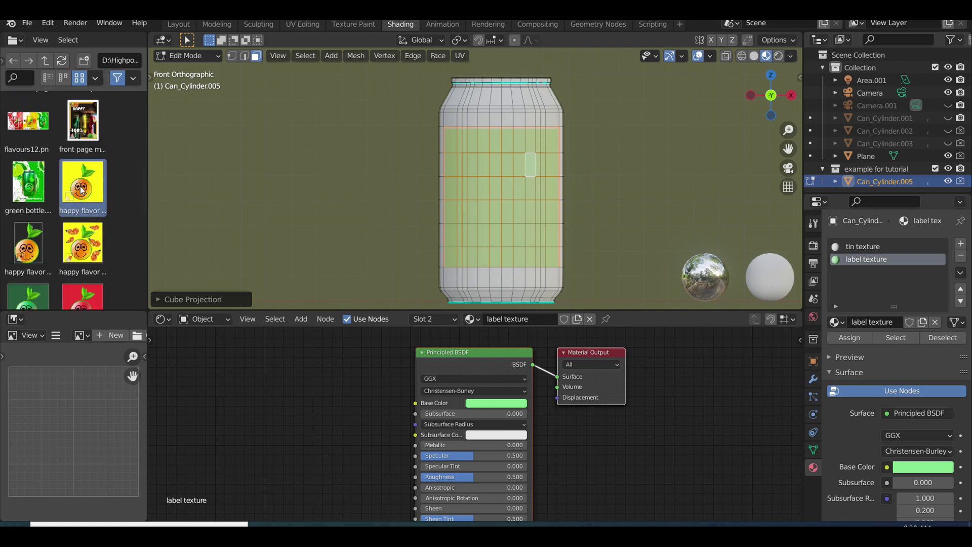
drag(81, 190, 408, 401)
scroll(374, 390, down, 1)
scroll(359, 399, up, 1)
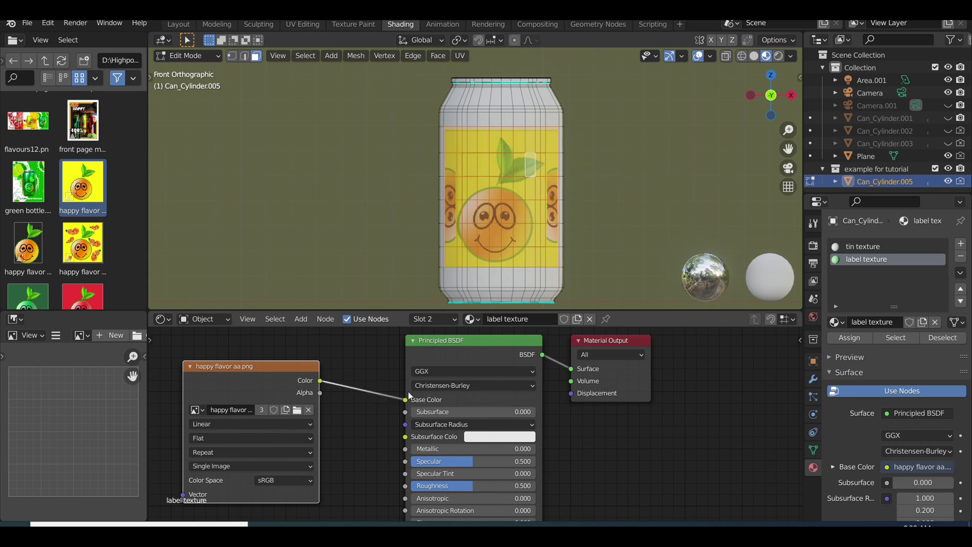
Reproject the label UVs with Cube Projection so the logo shows, then enter UV Editing
key(u)
click(512, 206)
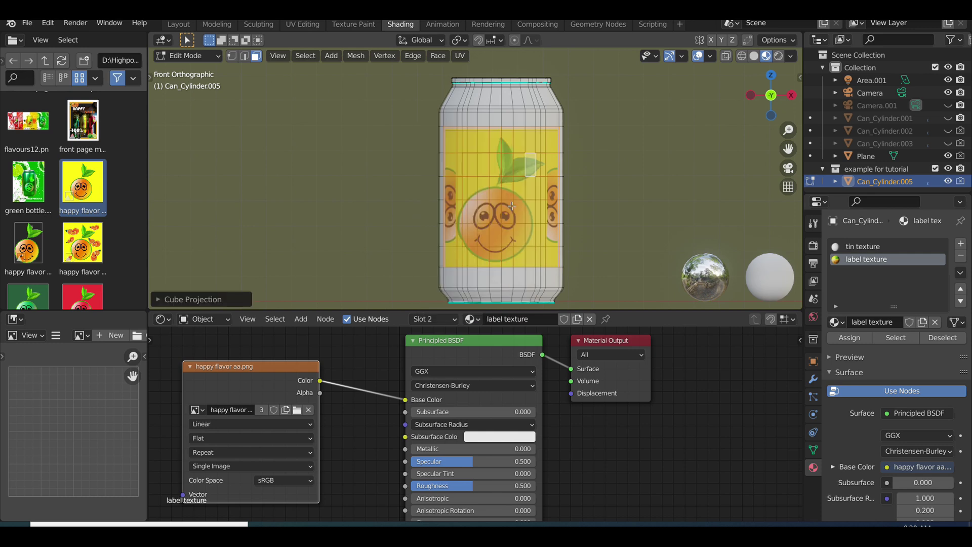
click(299, 26)
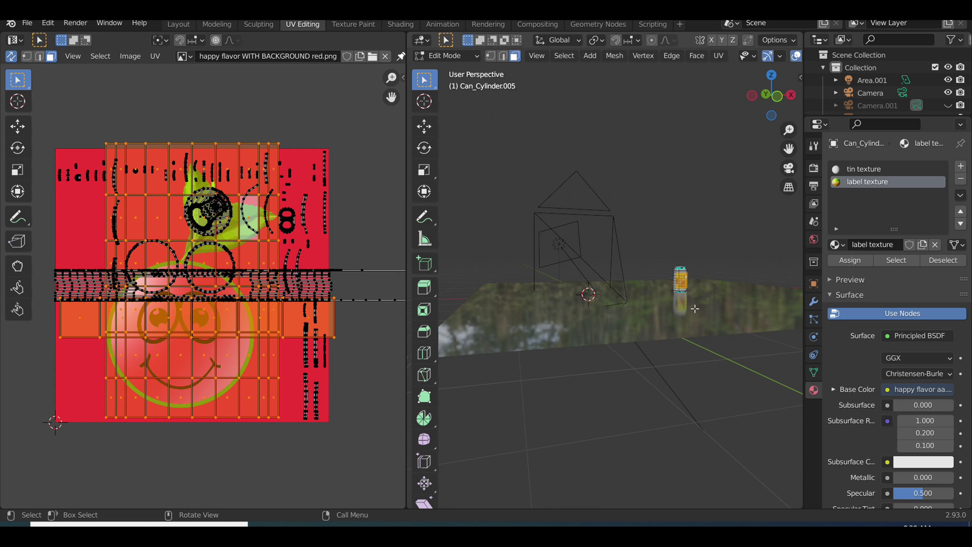
Enlarge the label UVs, then stretch them horizontally along X
key(KP_Decimal)
scroll(726, 308, down, 4)
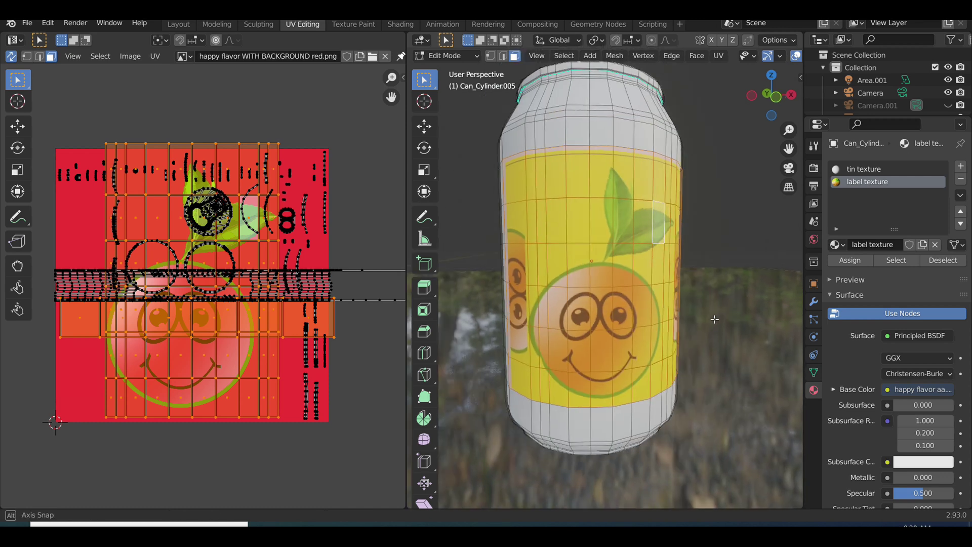
scroll(250, 333, down, 1)
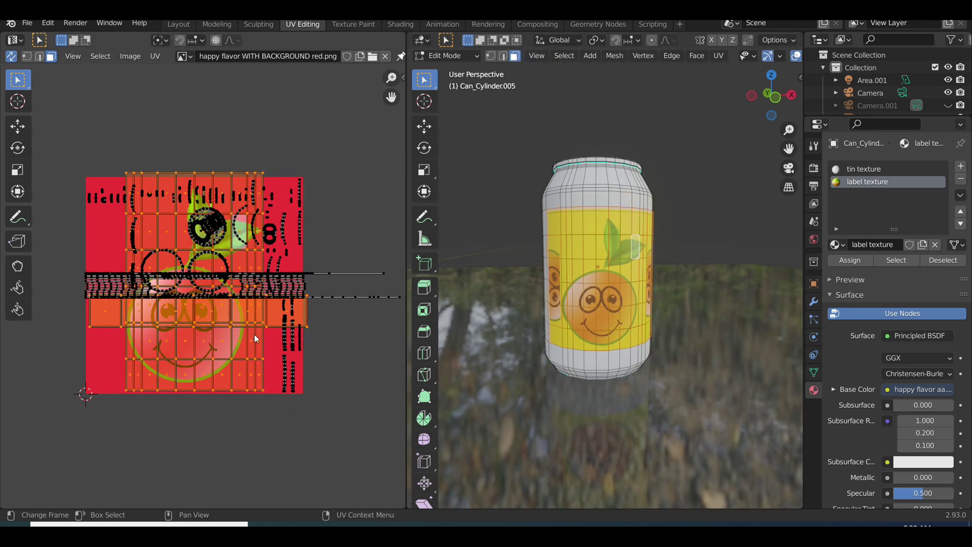
key(s)
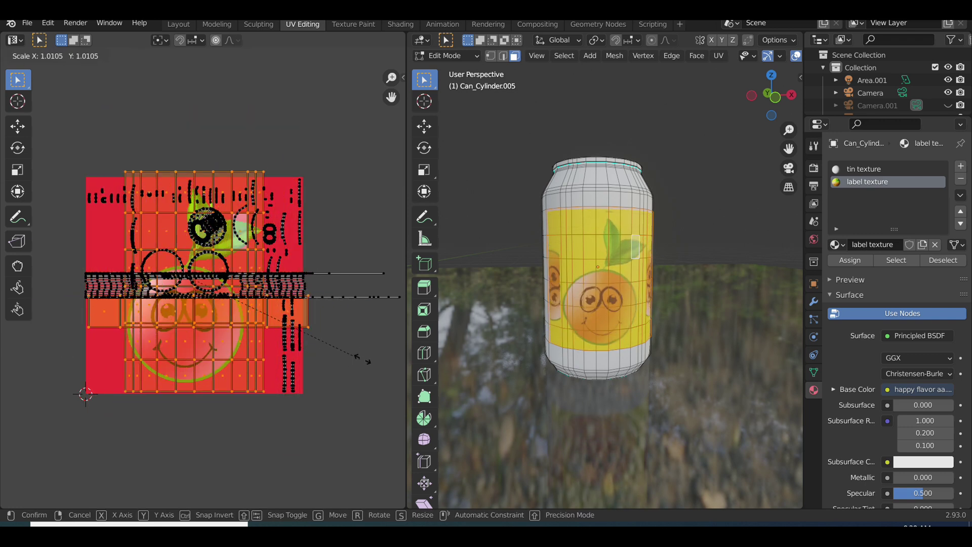
click(358, 363)
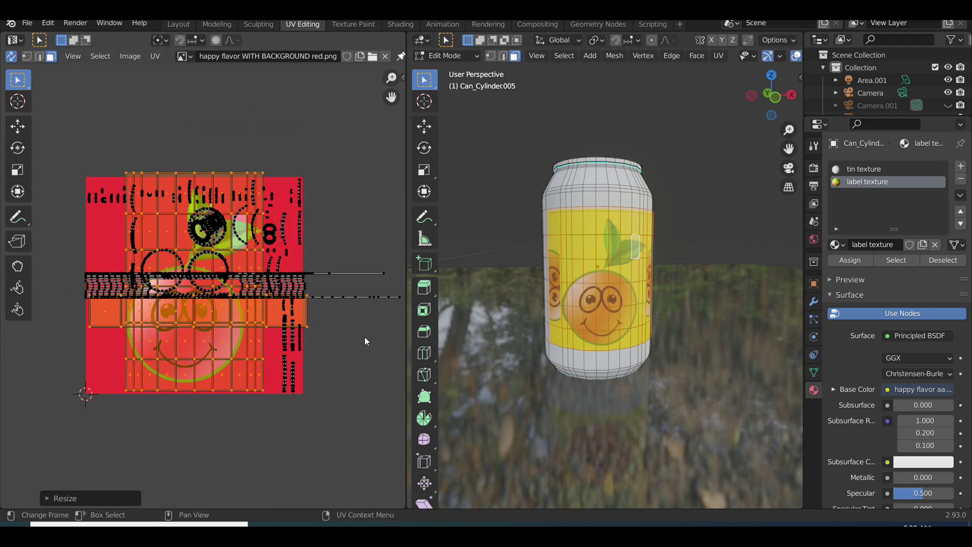
middle_drag(577, 302, 509, 304)
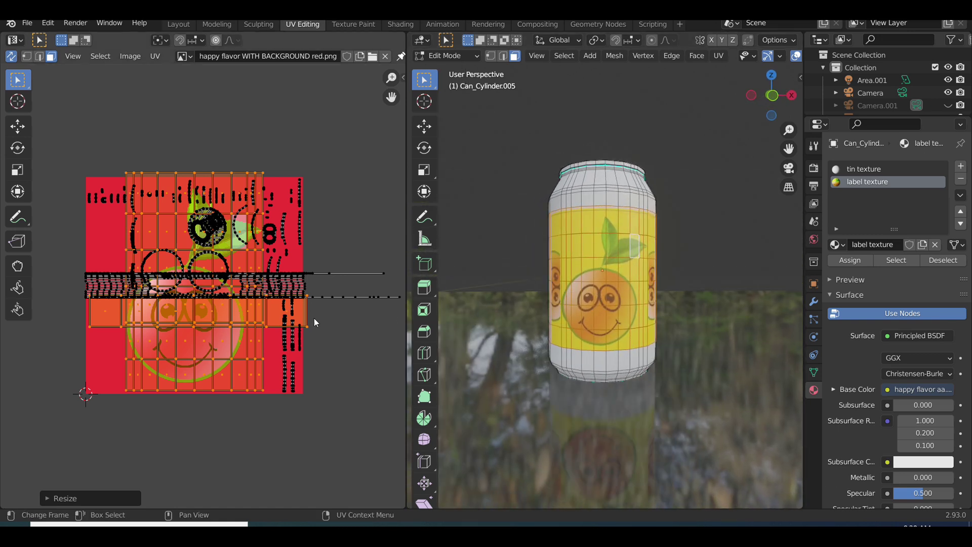
key(s)
key(x)
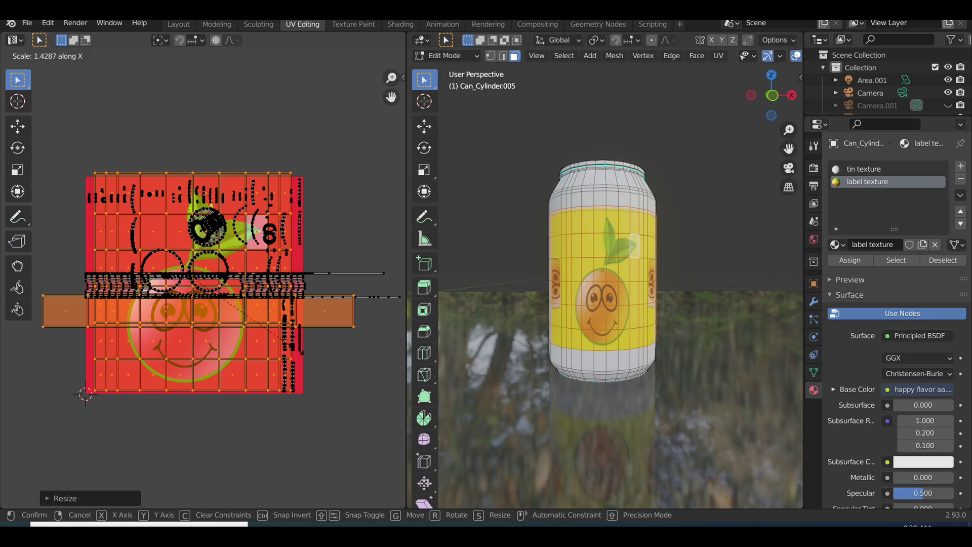
click(261, 353)
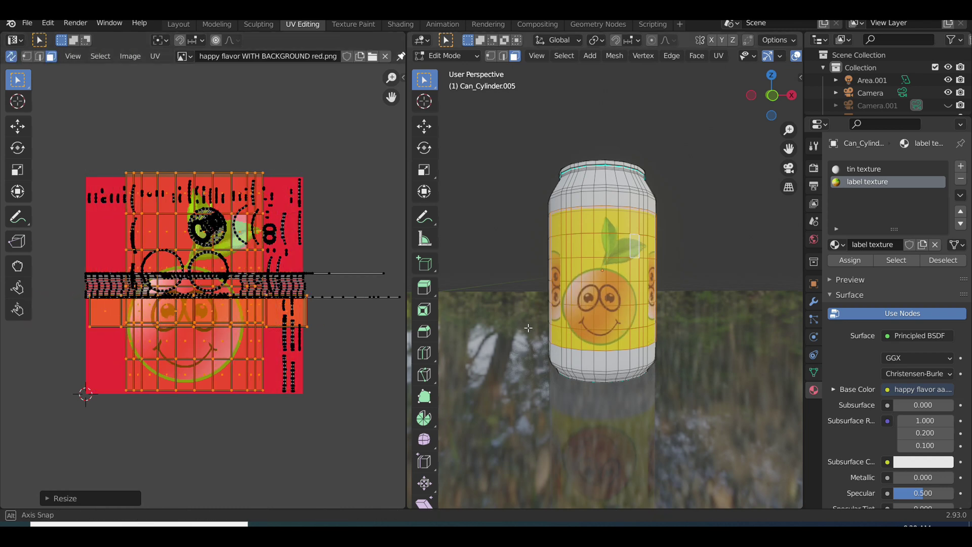
Select a path of faces along the label and assign them the tin texture material
middle_drag(481, 350, 633, 310)
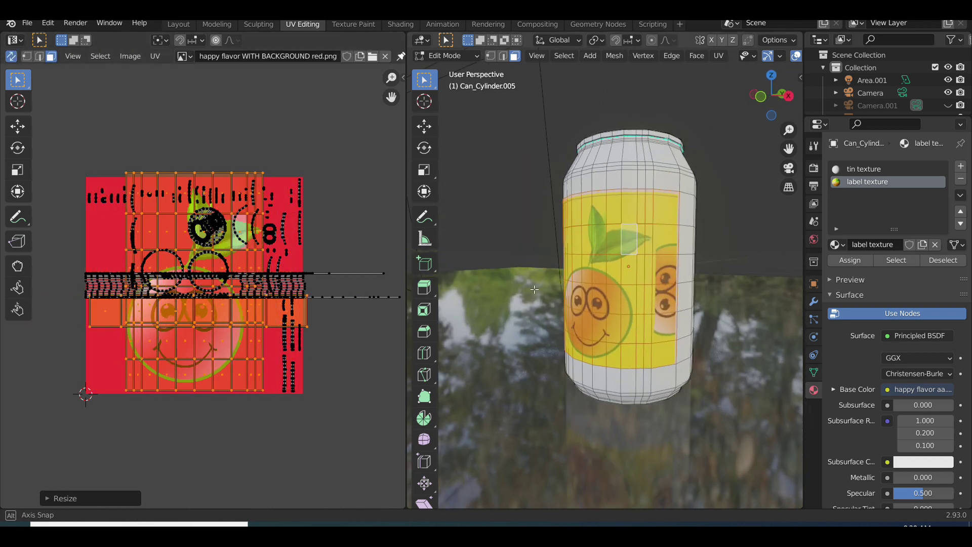
ctrl+click(597, 351)
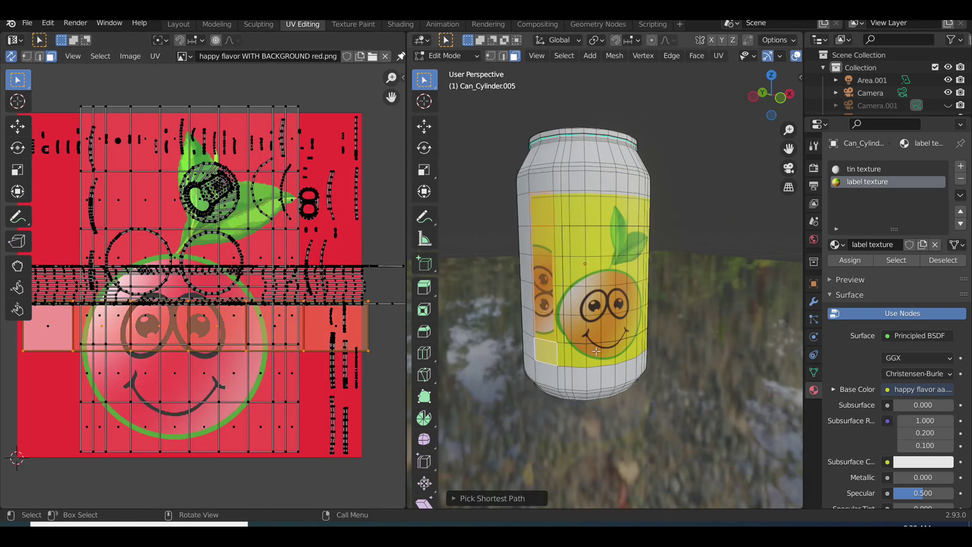
middle_drag(624, 352, 554, 350)
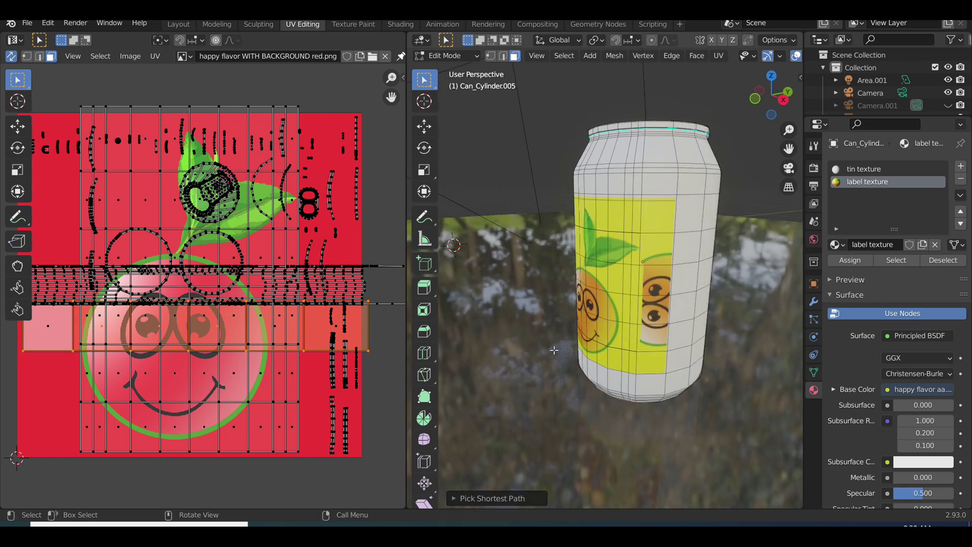
ctrl+click(652, 362)
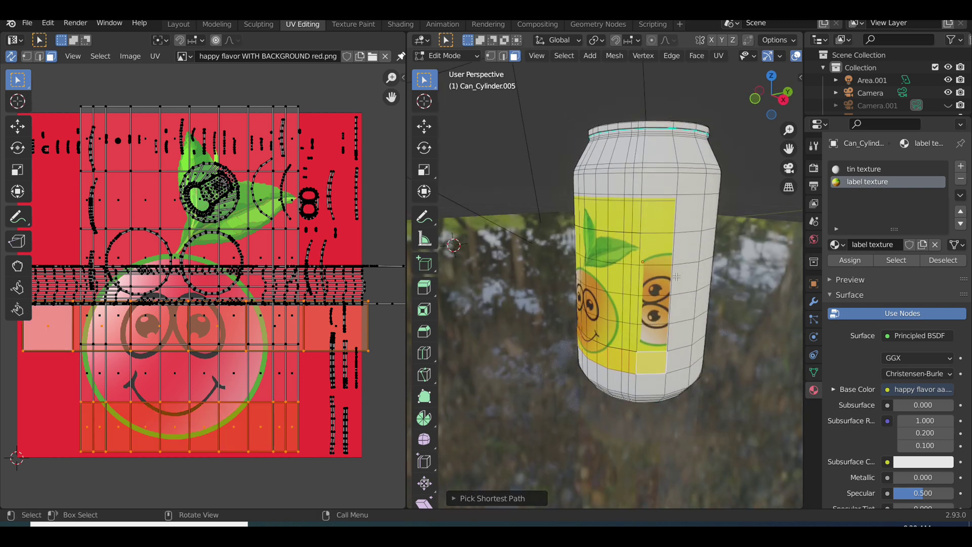
ctrl+click(652, 350)
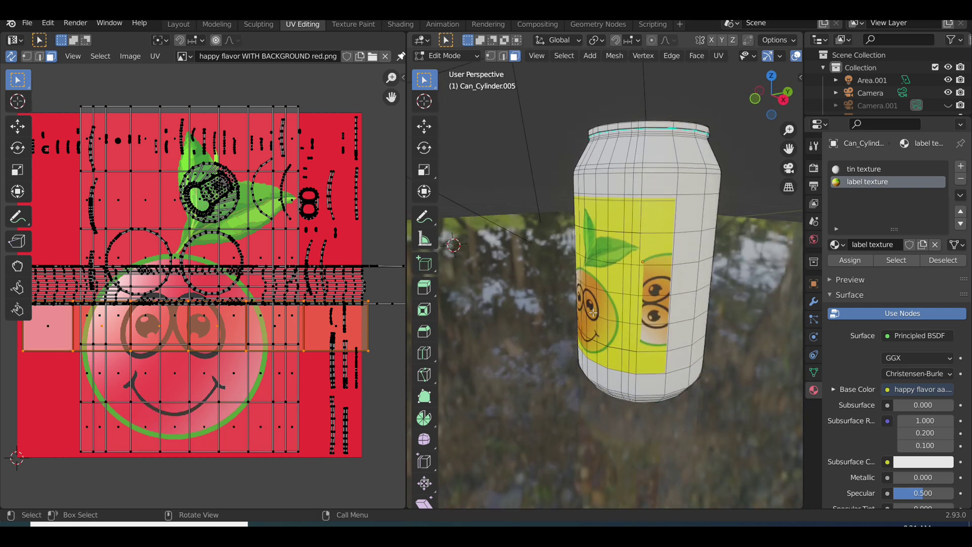
middle_drag(732, 335, 668, 338)
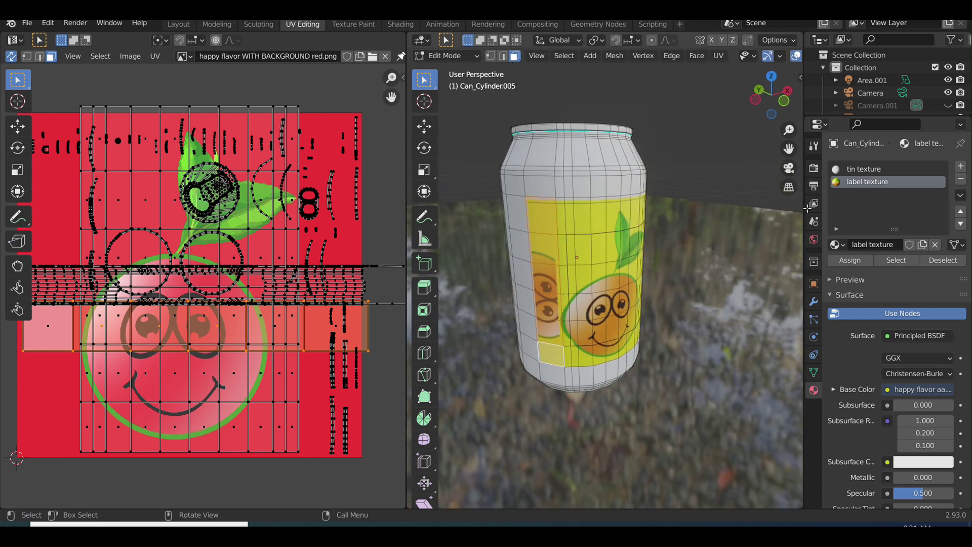
click(867, 170)
click(850, 260)
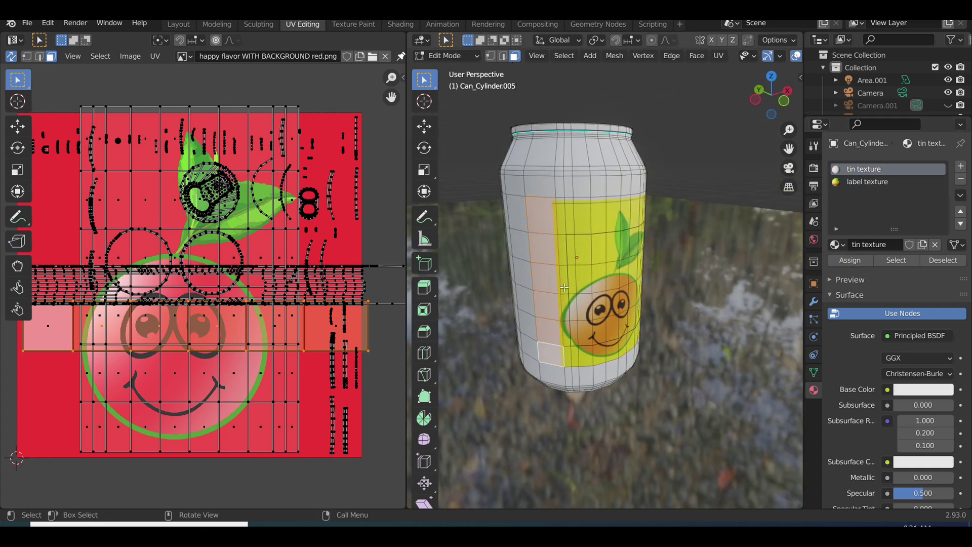
Assign the tin texture material to the vertical face strip at the label's edge
middle_drag(678, 340, 669, 329)
click(670, 346)
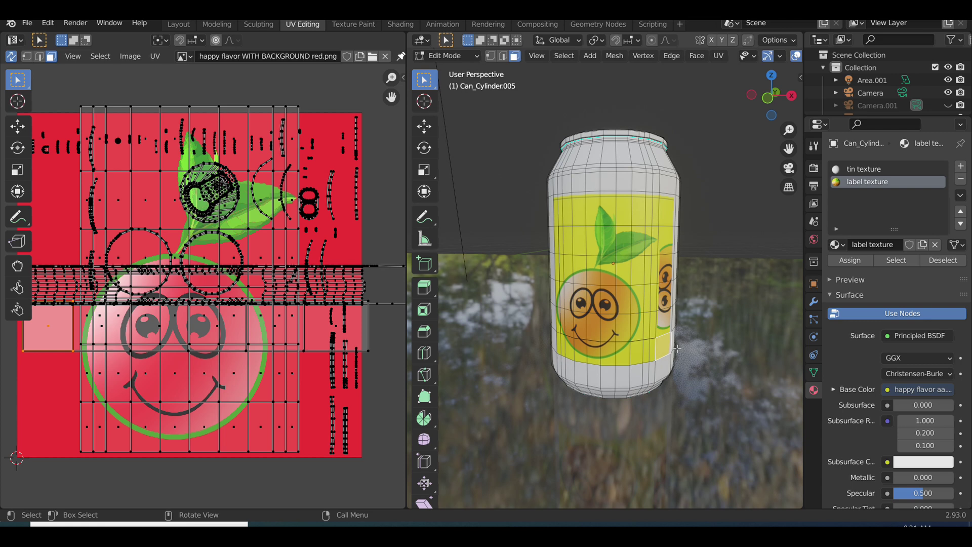
middle_drag(628, 341, 550, 271)
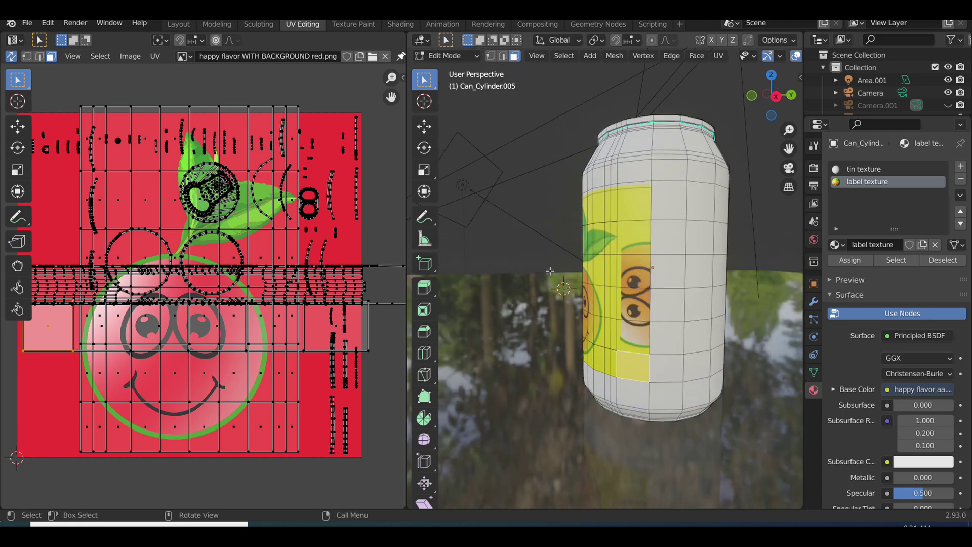
ctrl+click(630, 207)
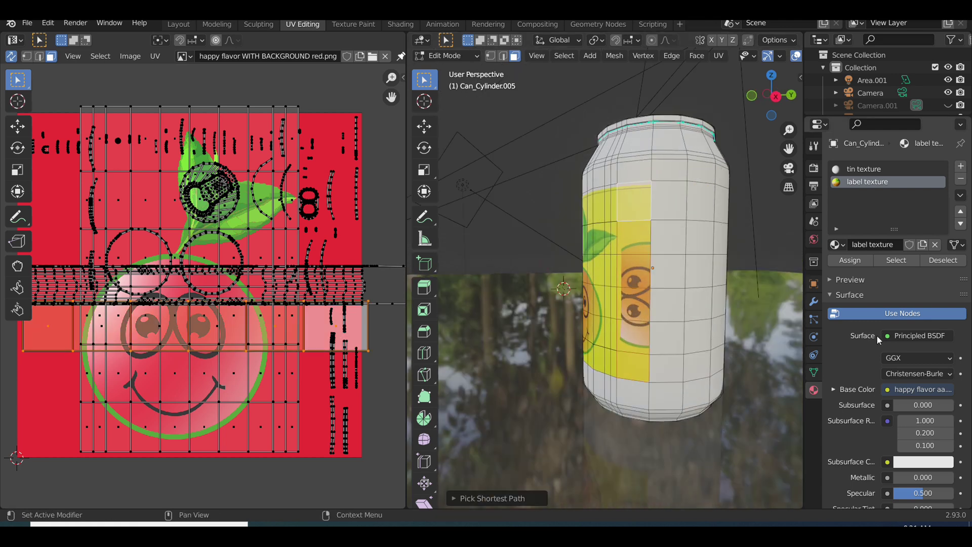
click(858, 168)
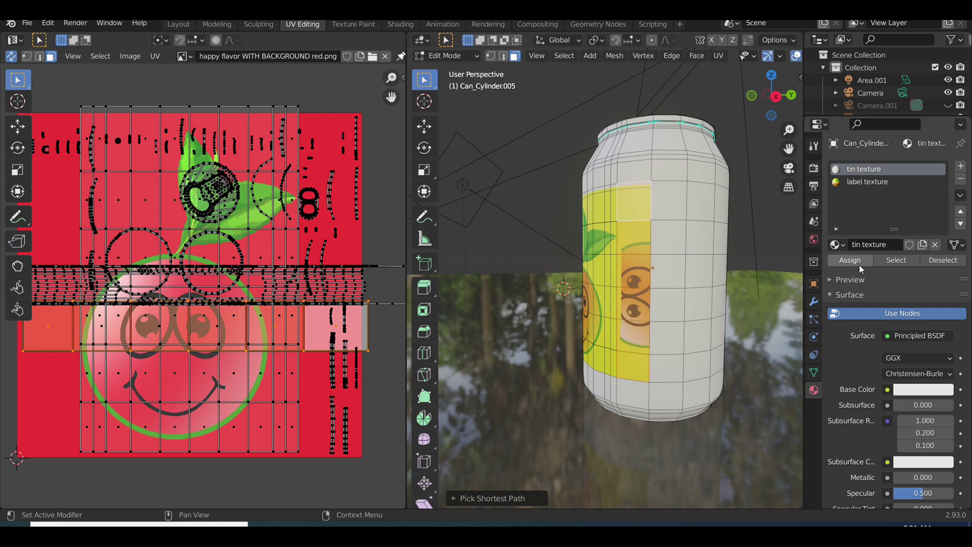
click(855, 262)
Deselect the face strip and save the blend file
middle_drag(719, 289, 671, 283)
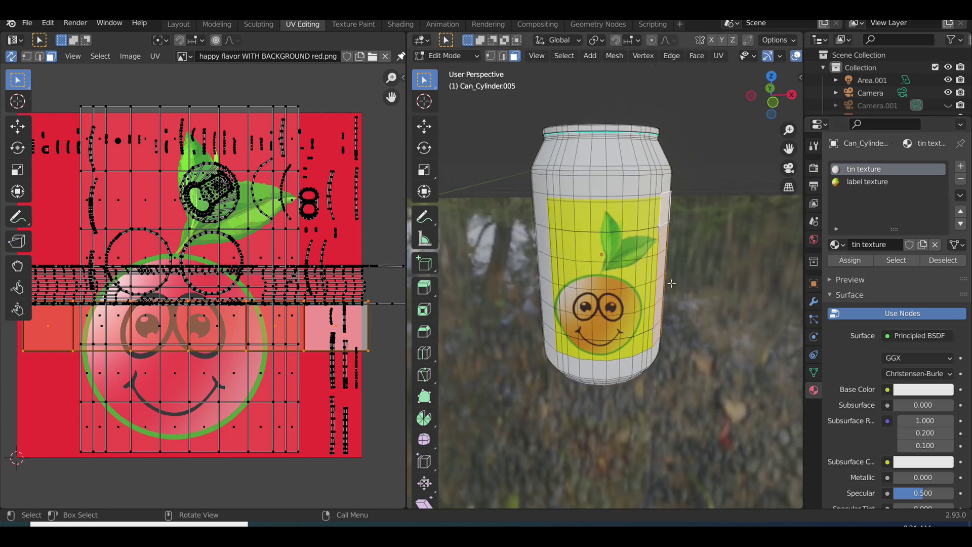
click(710, 161)
scroll(708, 231, down, 2)
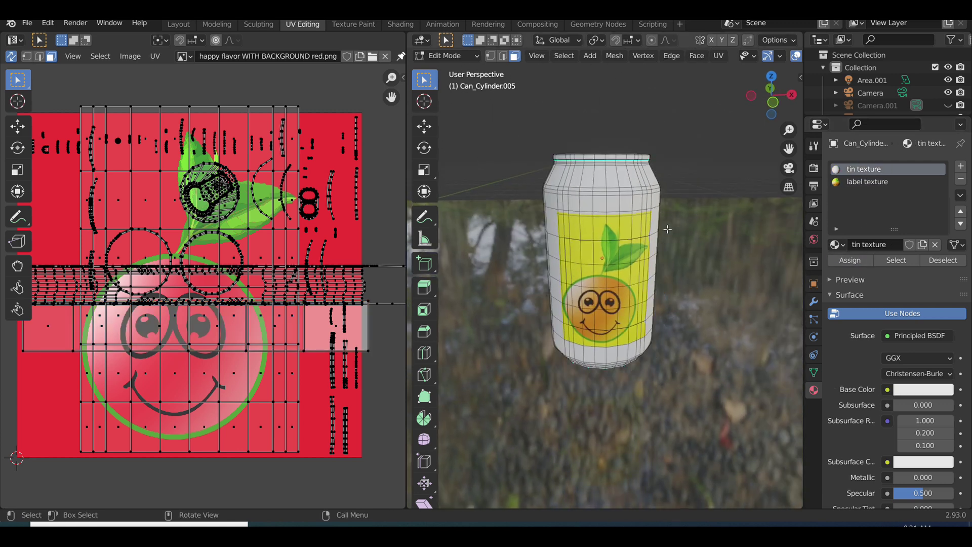
key(ctrl+s)
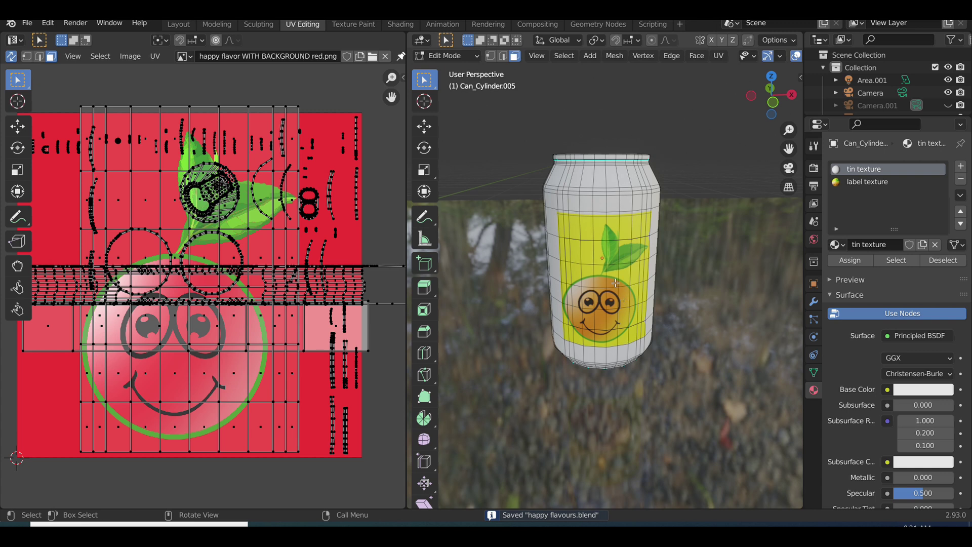
Select all UVs and scale them to fit the label image
scroll(256, 358, down, 1)
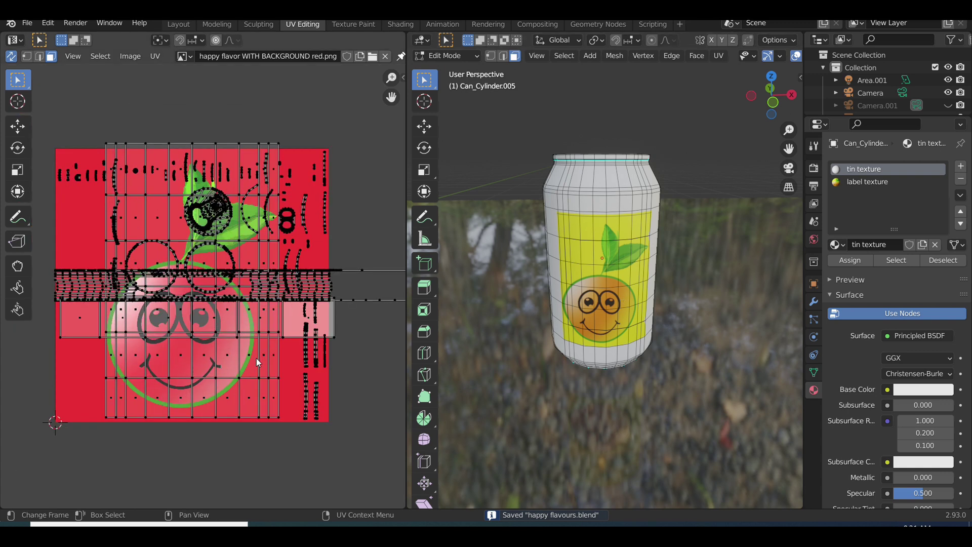
key(a)
scroll(269, 364, down, 1)
key(s)
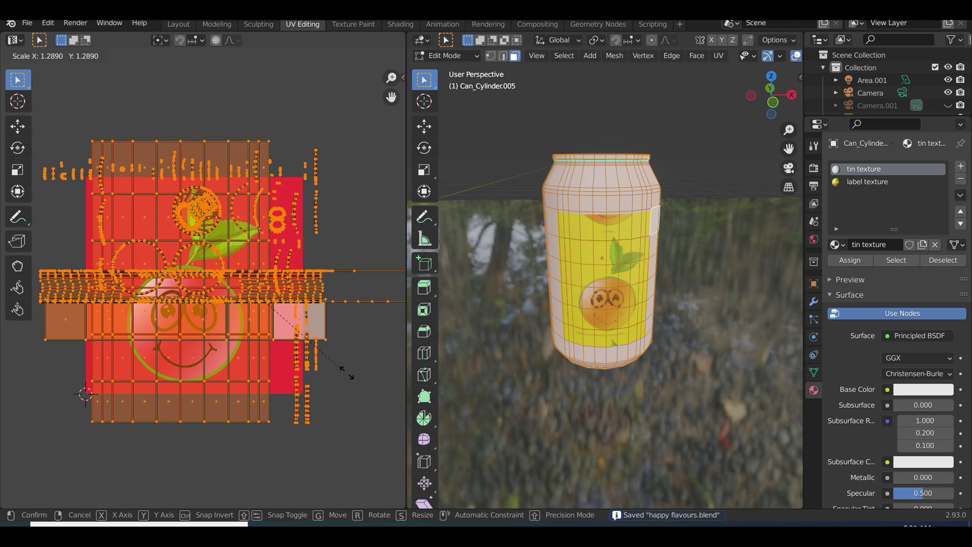
click(361, 376)
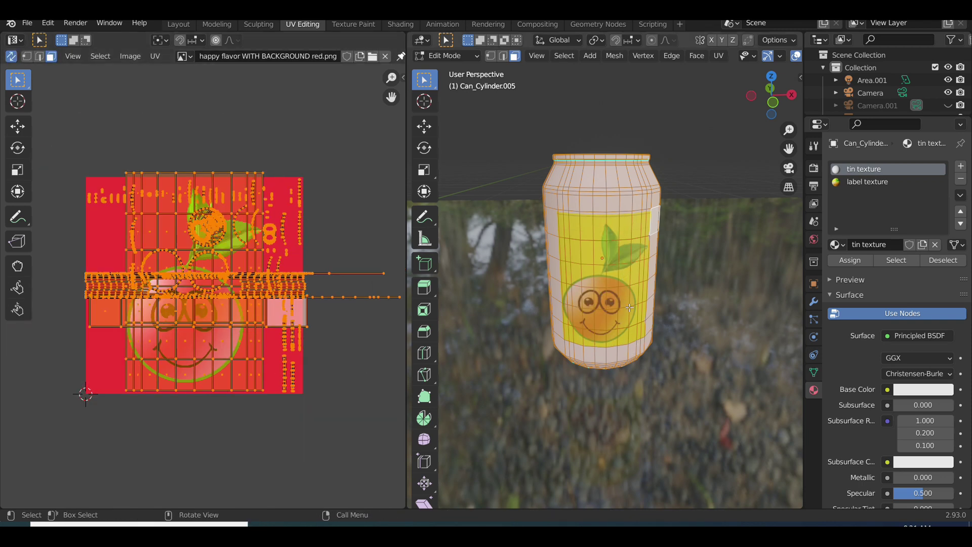
Slide the label UVs sideways along X and return to Object Mode
scroll(629, 308, up, 3)
key(g)
key(x)
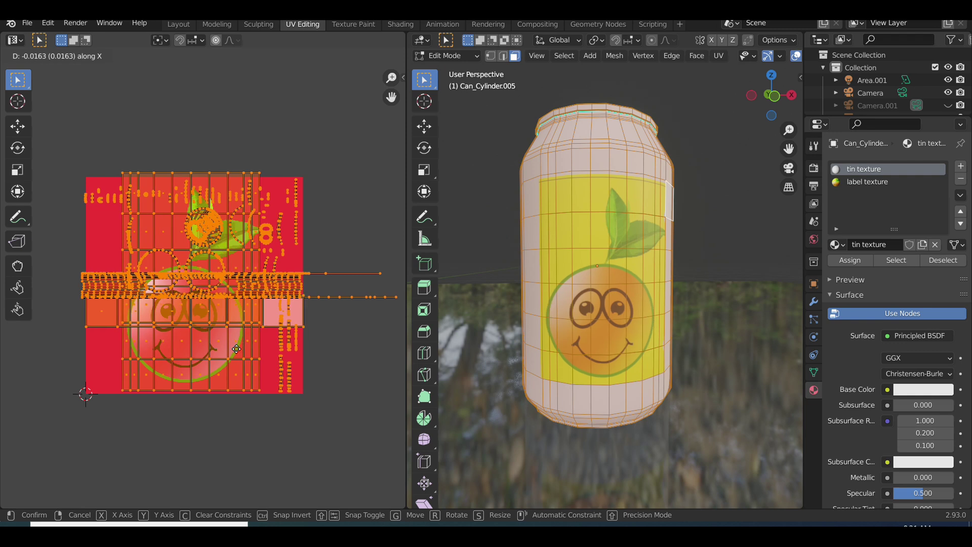
click(236, 348)
key(Tab)
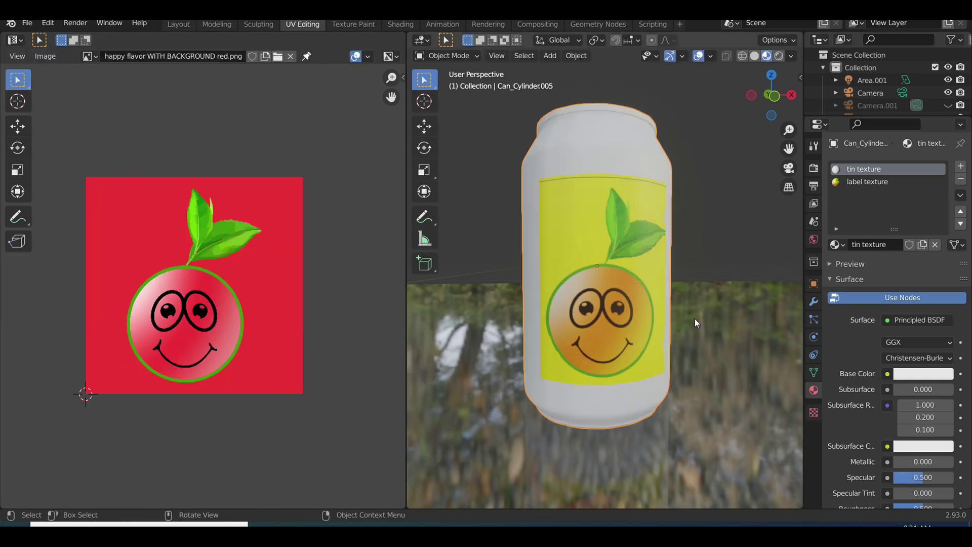
In Shading, set the tin material's Base Color with yellow eyedropped from the fruit-face image
scroll(694, 318, down, 2)
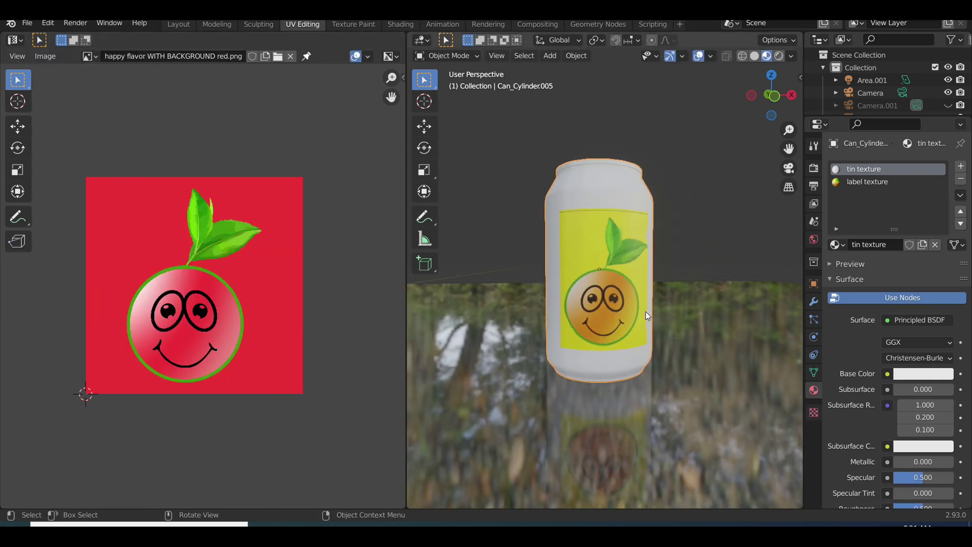
middle_drag(646, 311, 741, 260)
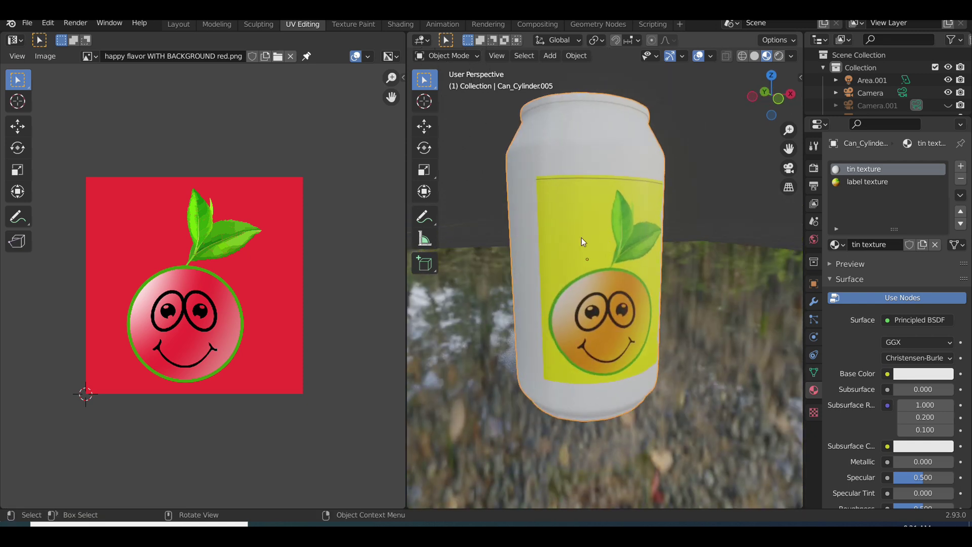
click(401, 24)
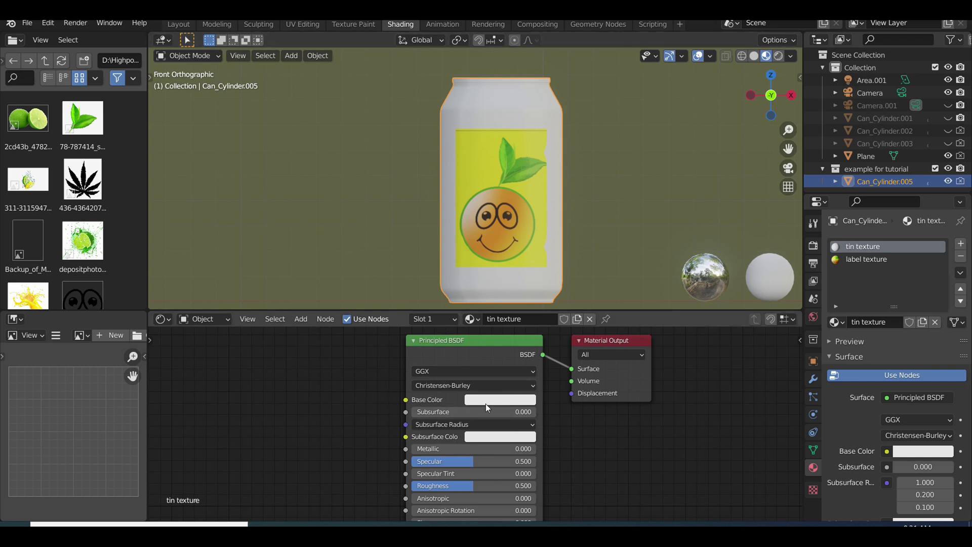
scroll(41, 223, down, 10)
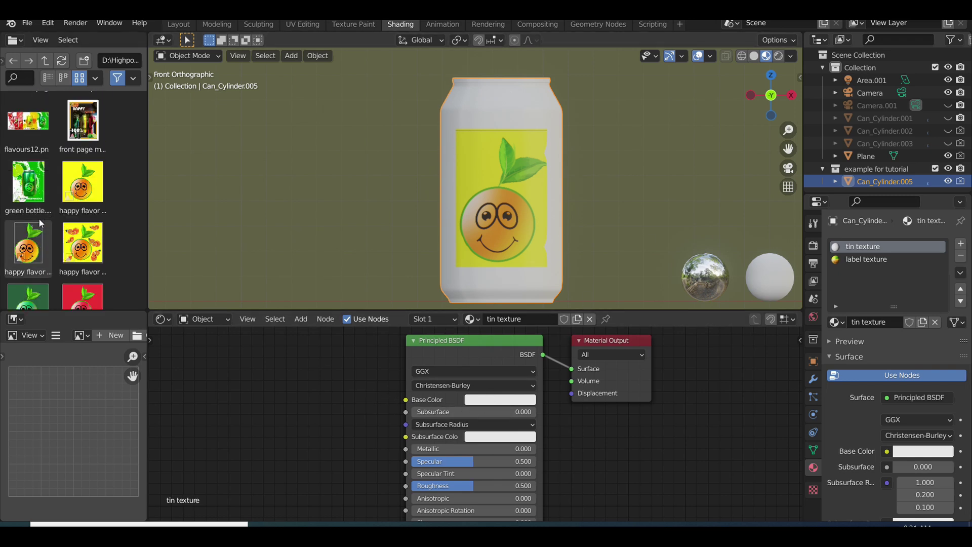
scroll(41, 223, up, 2)
click(508, 400)
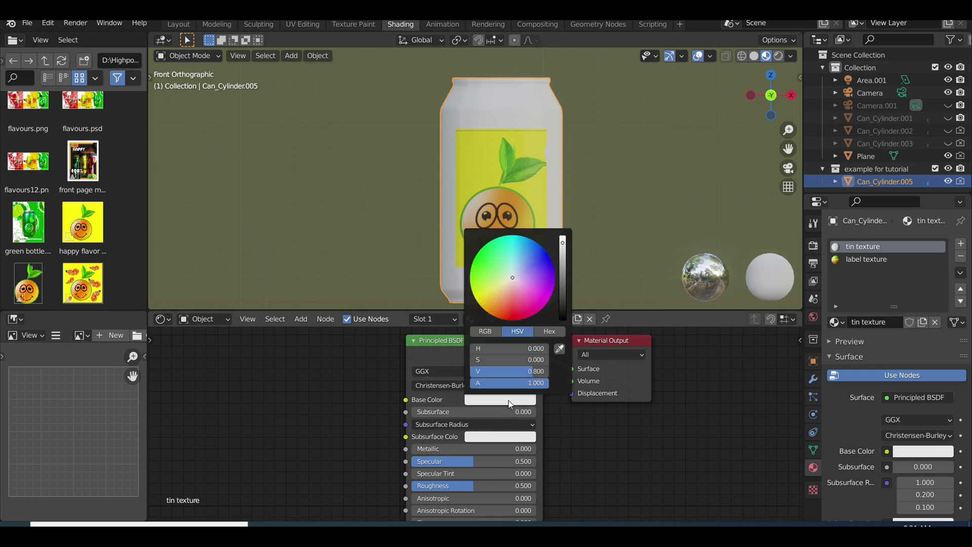
click(560, 349)
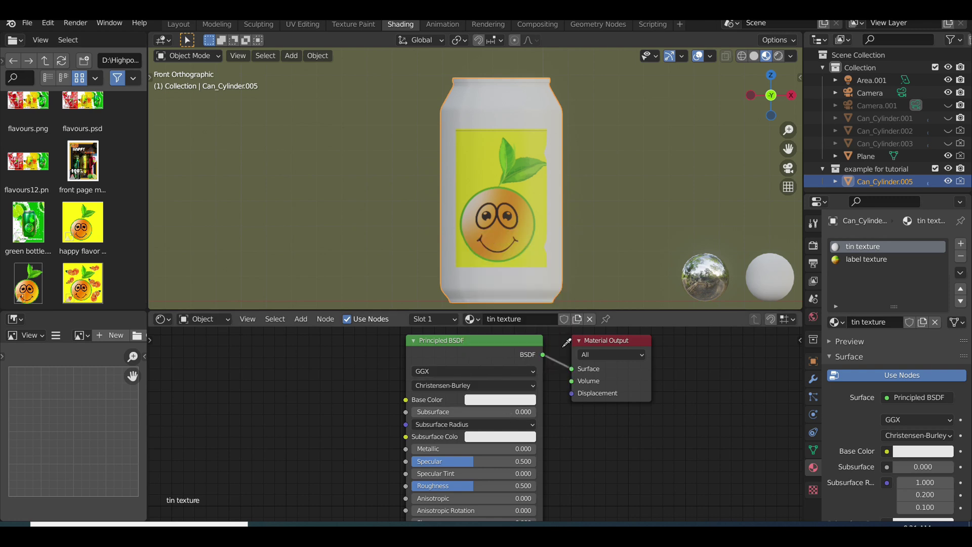
click(94, 222)
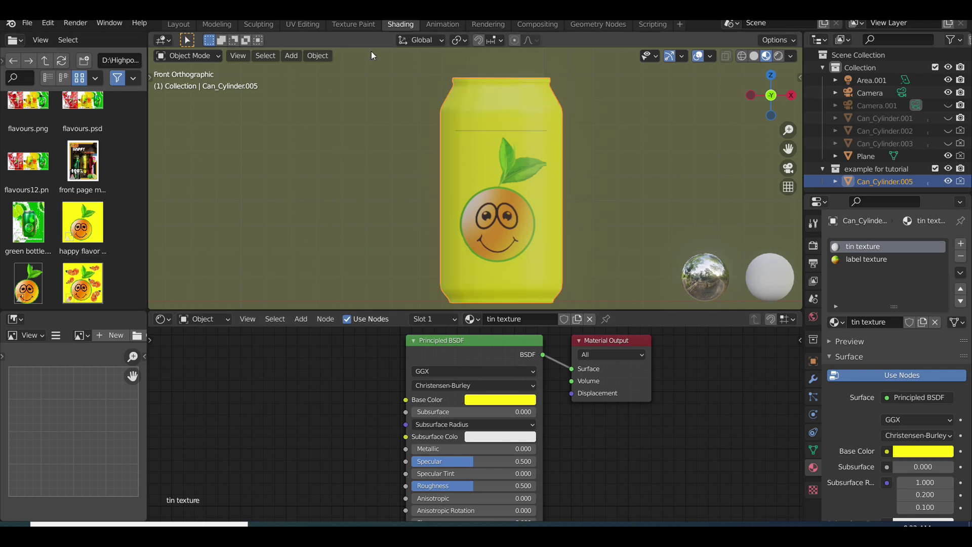
Select the can instead of the floor plane and orbit around it
click(302, 23)
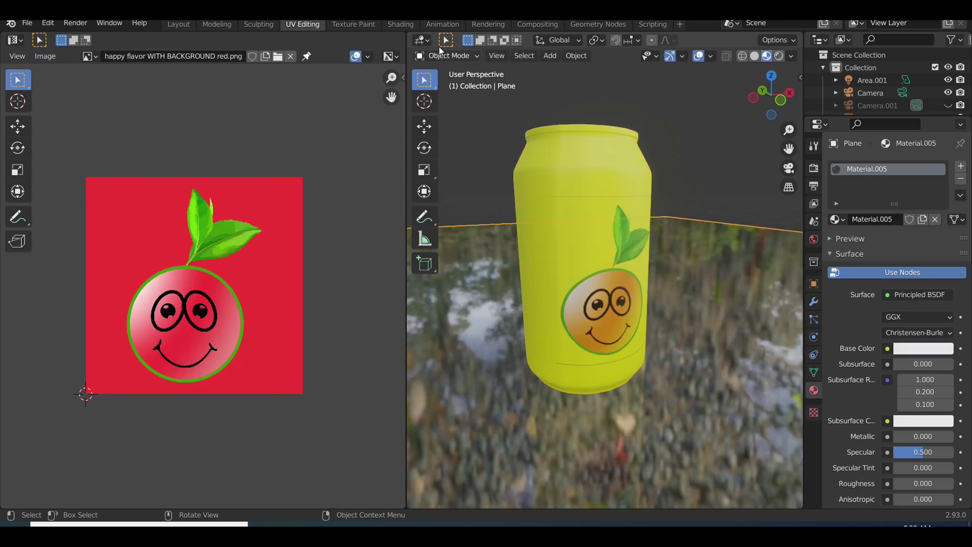
click(400, 24)
click(508, 162)
middle_drag(509, 162, 581, 243)
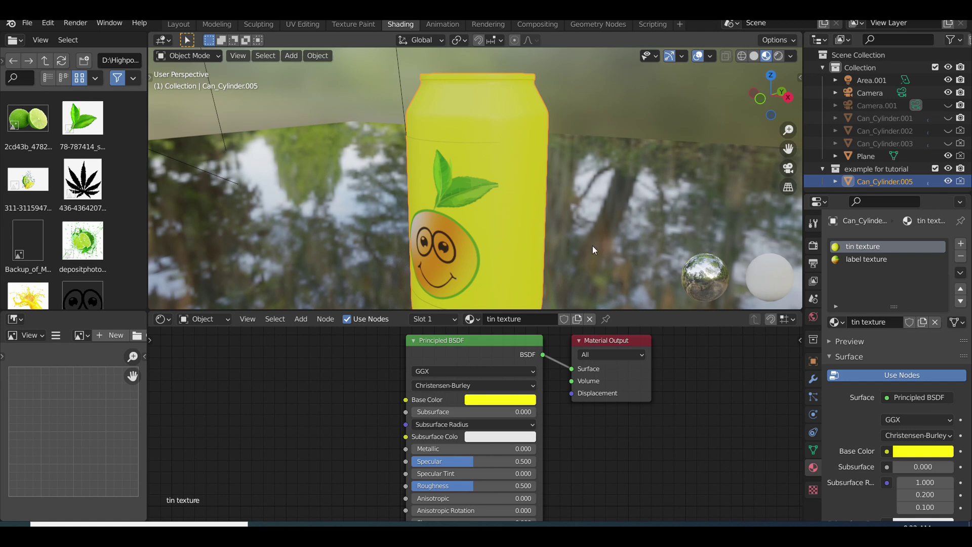
Set Metallic 1.000 on tin and label materials, roughness 0.311 for label, 0.300 for tin
scroll(896, 444, down, 4)
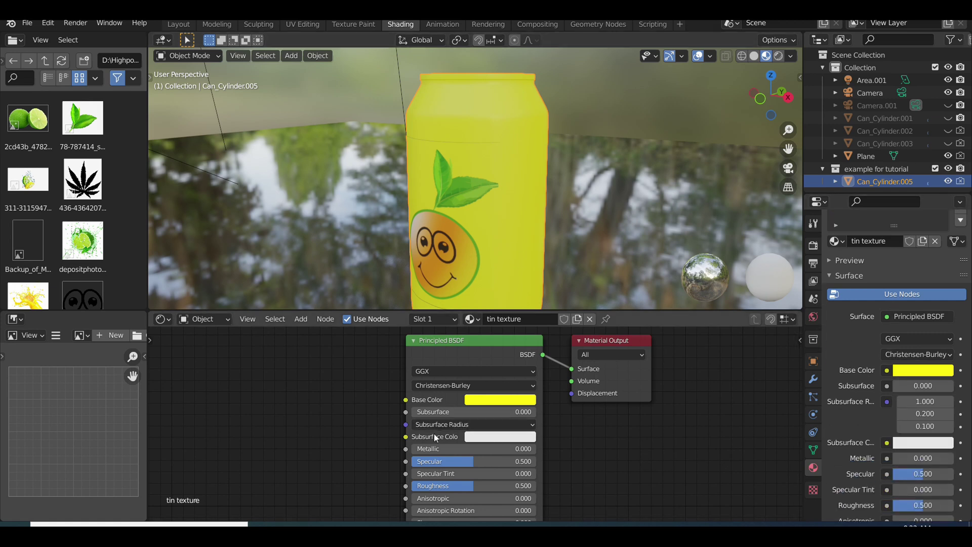
drag(430, 449, 506, 449)
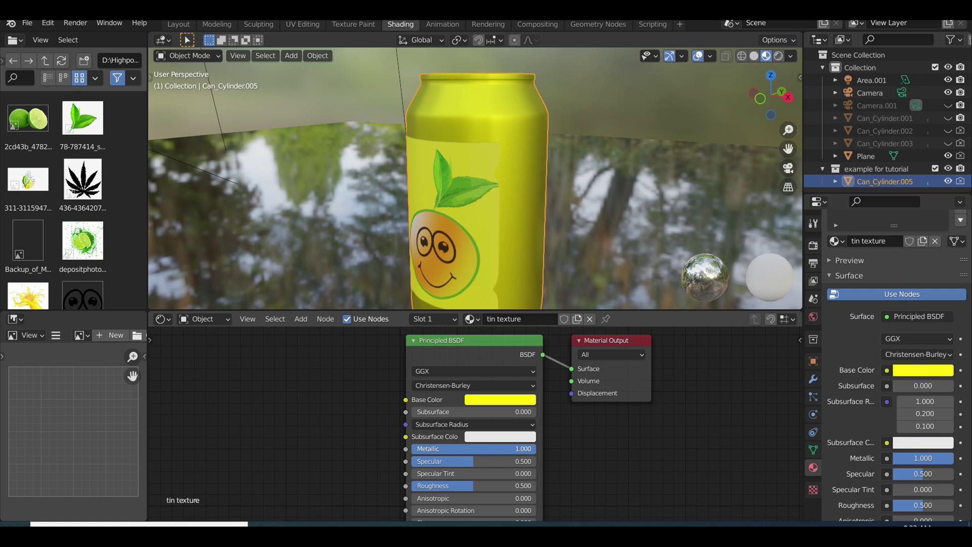
scroll(884, 281, up, 5)
click(879, 259)
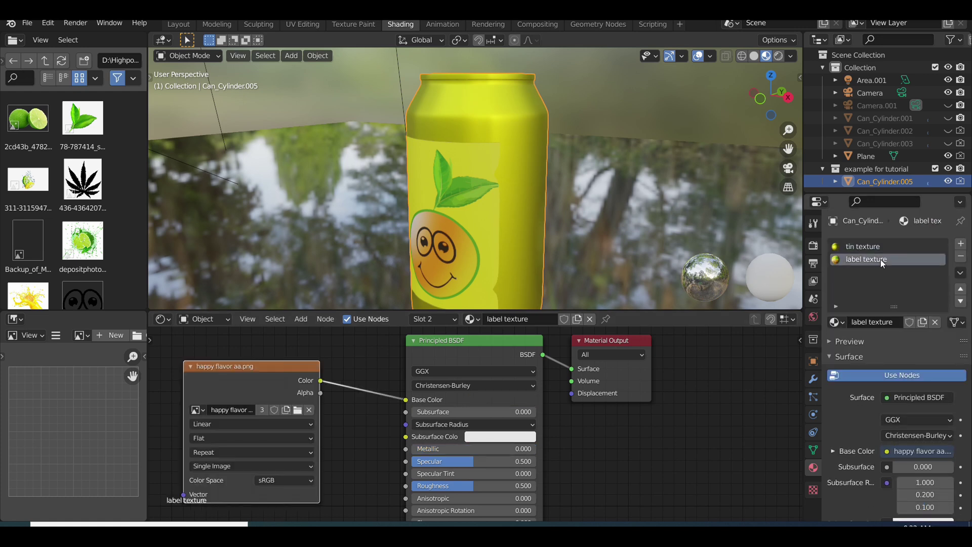
drag(431, 449, 537, 448)
middle_drag(339, 129, 381, 211)
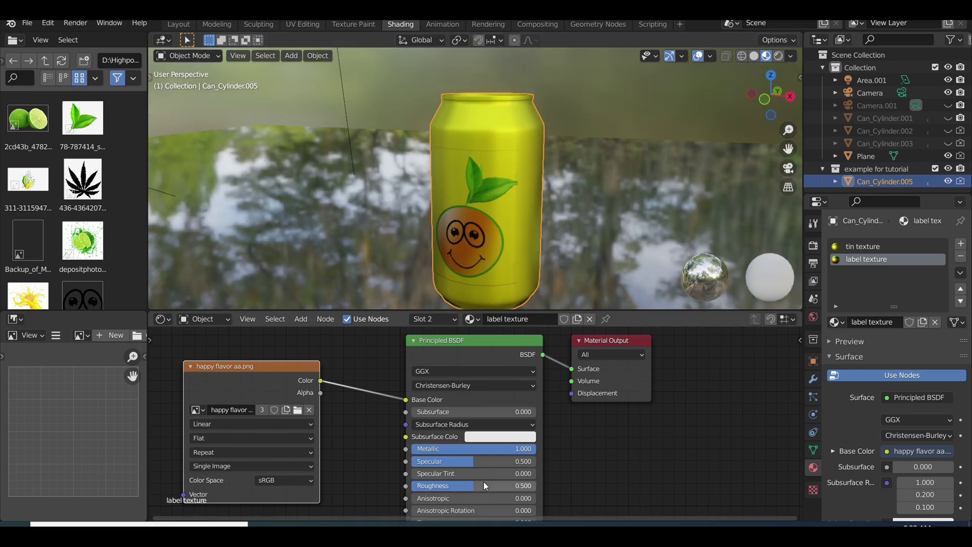
drag(484, 485, 452, 489)
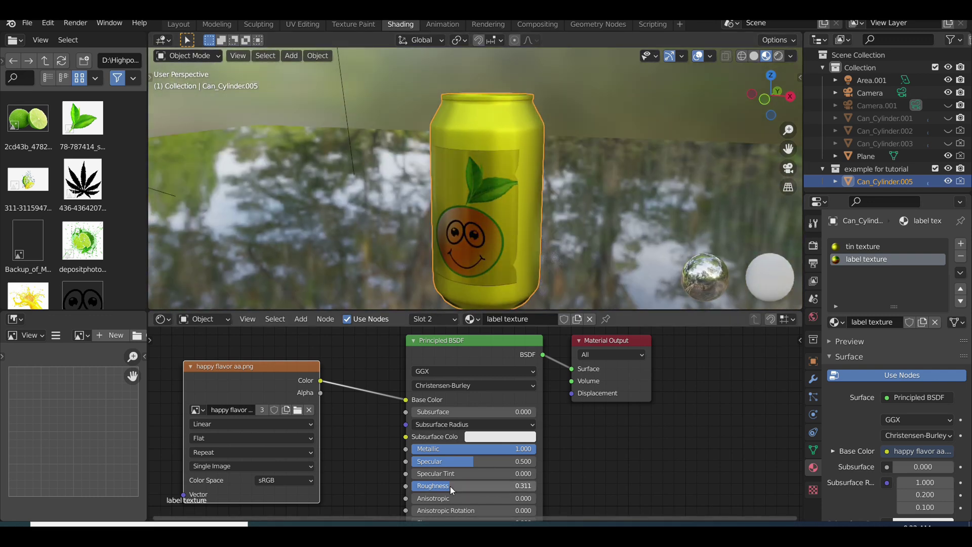
click(861, 246)
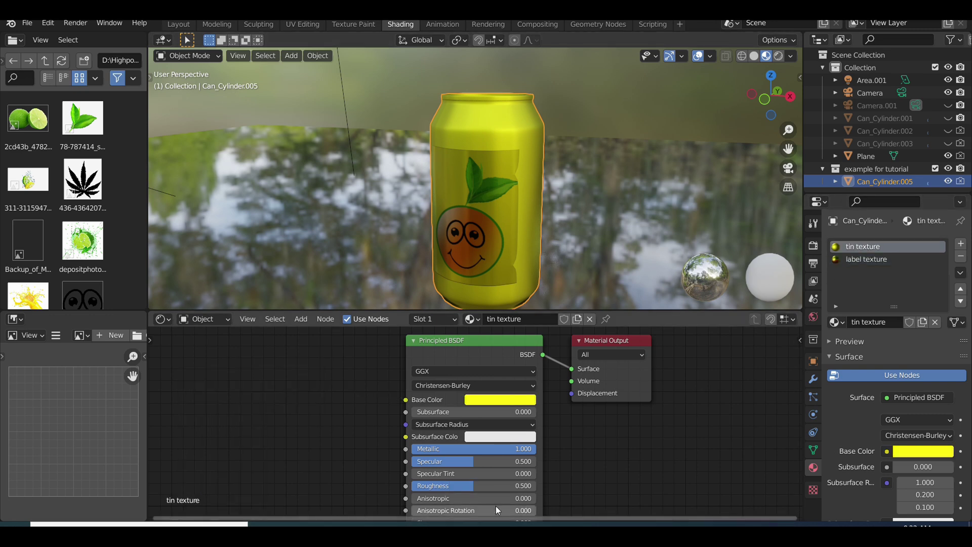
drag(477, 487, 449, 487)
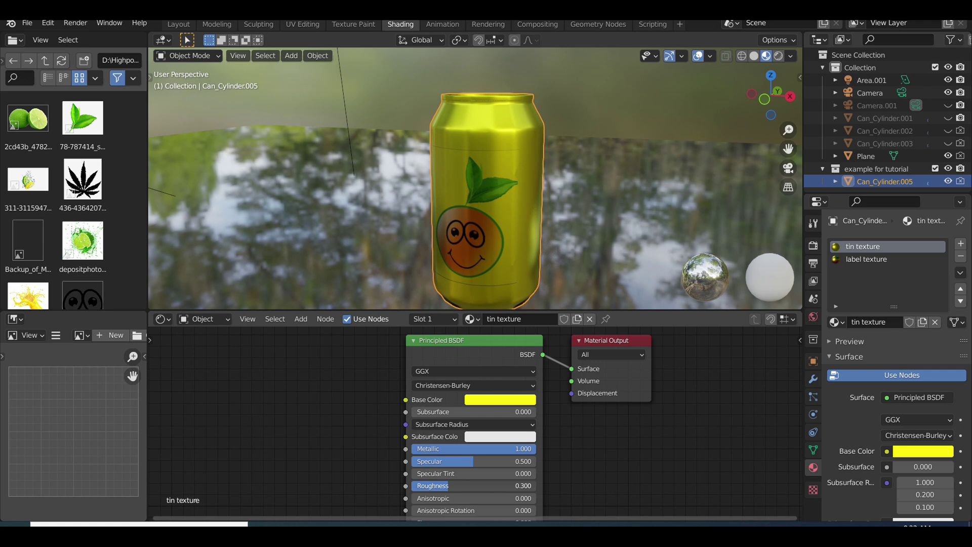
Orbit and zoom around the metallic yellow can until the fruit-face label faces the viewer
middle_drag(372, 179, 512, 165)
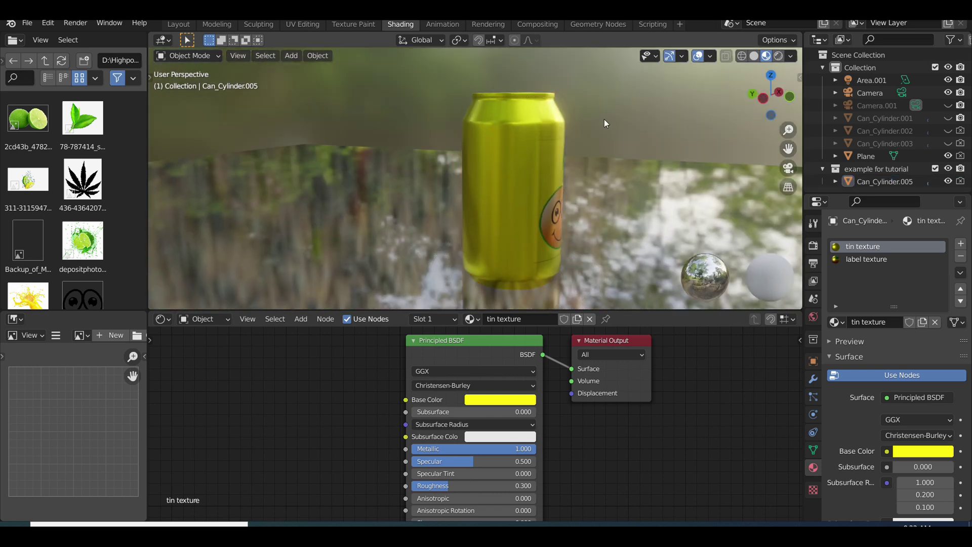
middle_drag(603, 119, 439, 110)
middle_drag(558, 166, 521, 192)
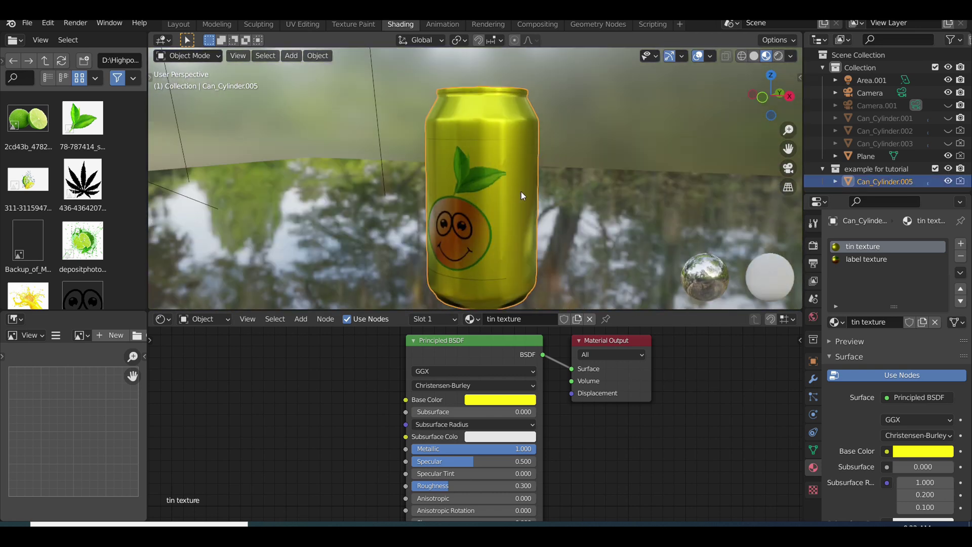
scroll(515, 196, down, 3)
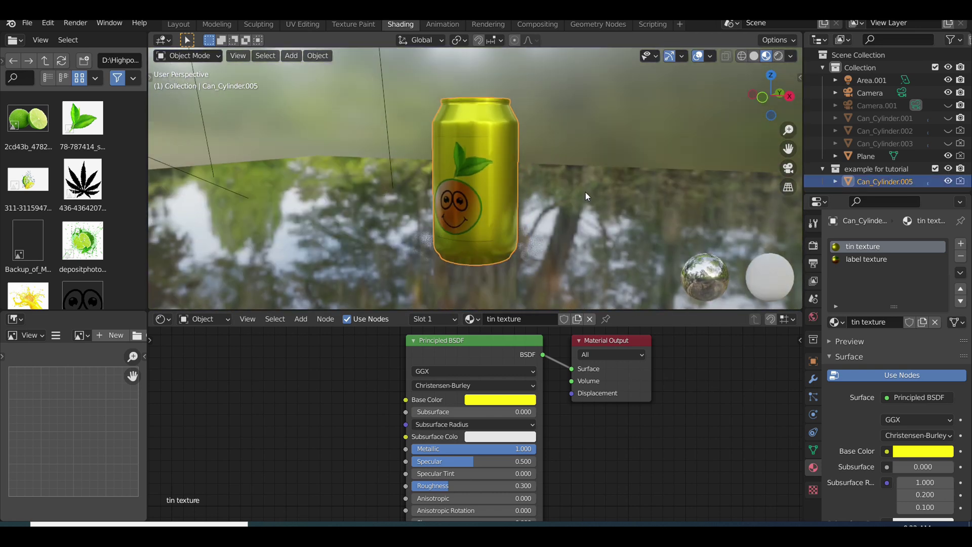
scroll(524, 211, up, 2)
middle_drag(413, 191, 440, 151)
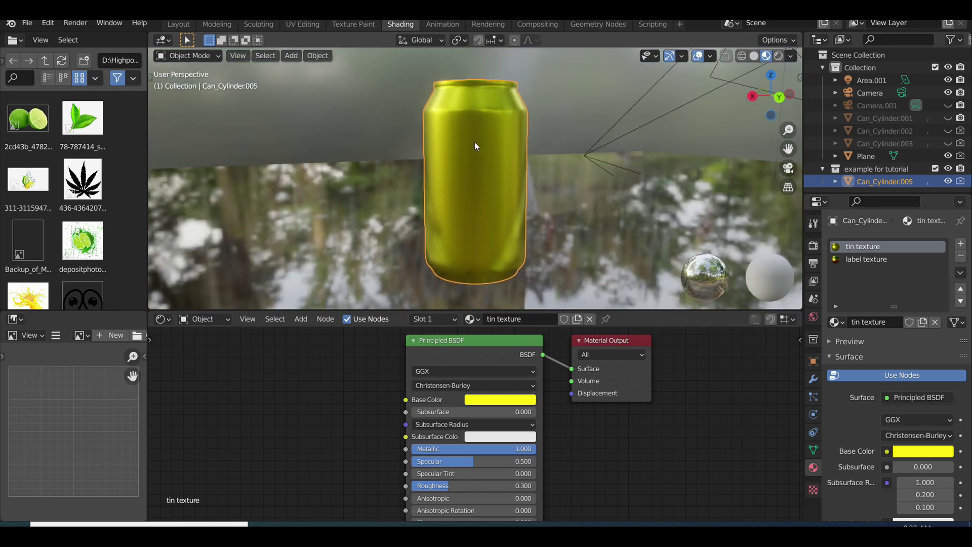
scroll(409, 207, up, 2)
middle_drag(605, 194, 518, 185)
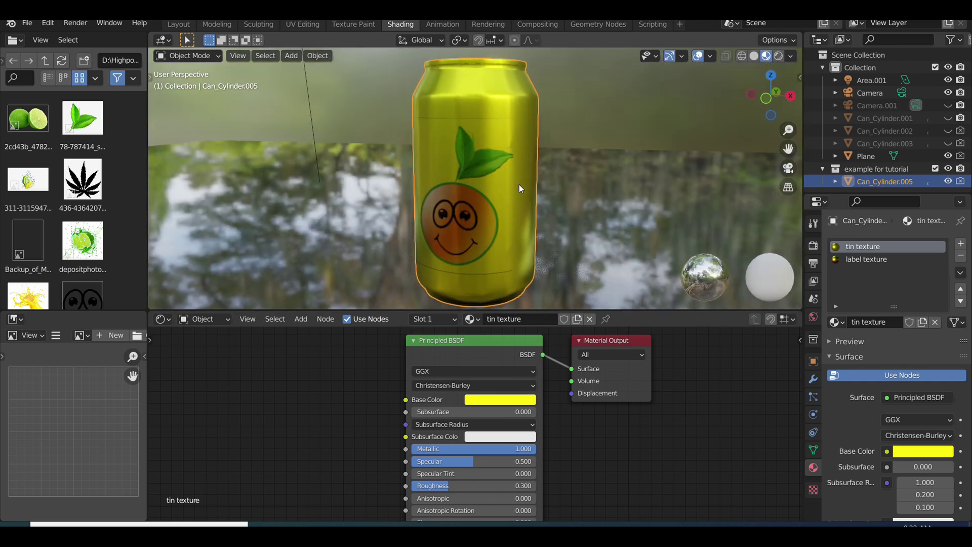
key(ctrl+space)
middle_drag(423, 233, 494, 214)
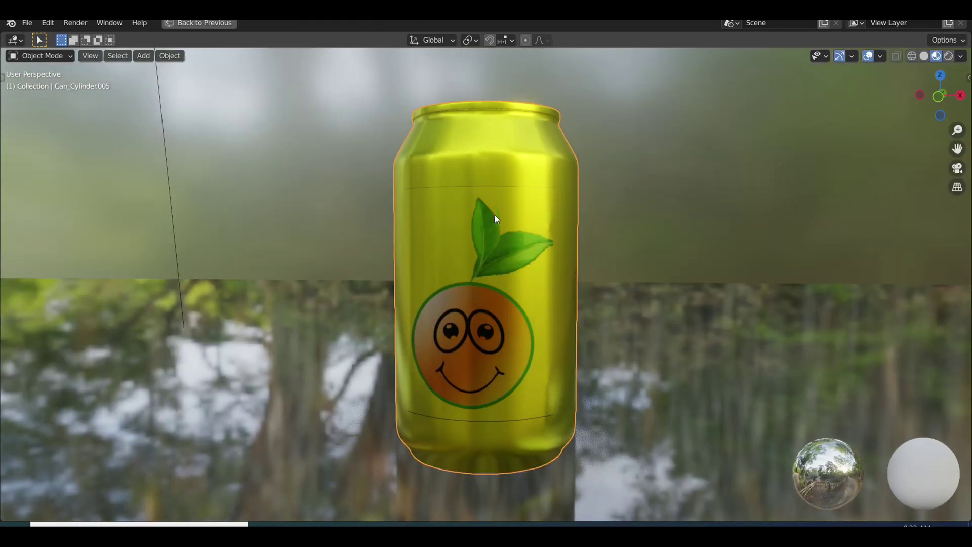
scroll(557, 241, down, 2)
scroll(507, 303, up, 1)
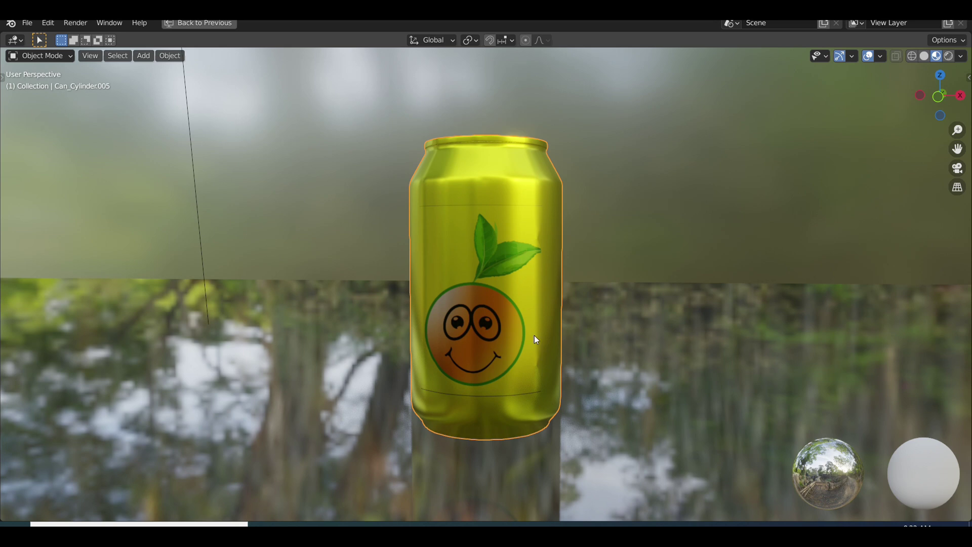
middle_drag(534, 335, 553, 320)
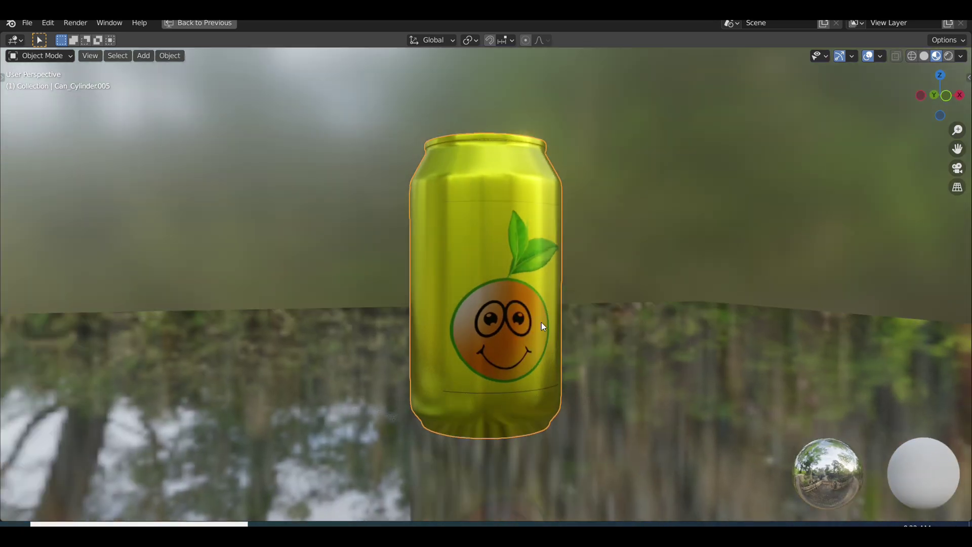
scroll(542, 321, up, 1)
click(519, 335)
click(439, 254)
key(Tab)
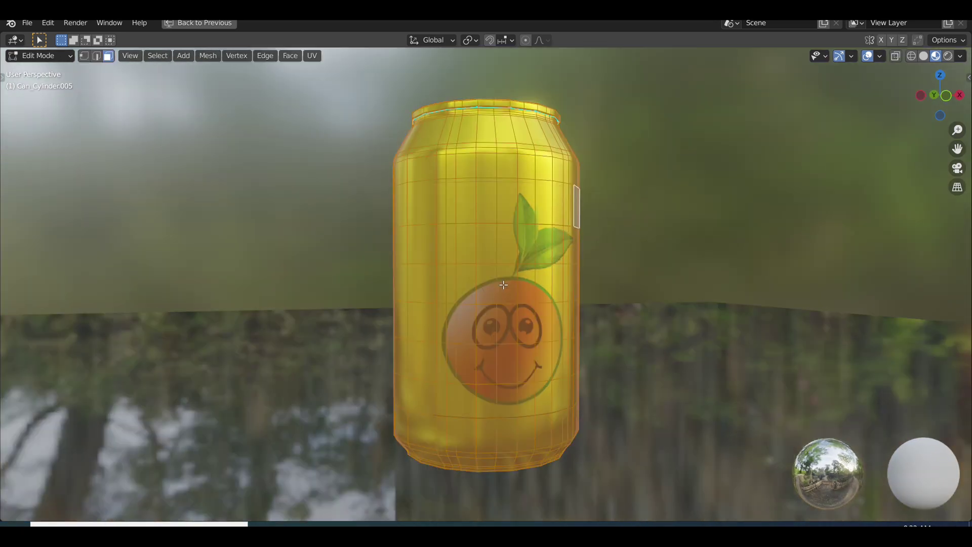
click(505, 284)
click(511, 316)
key(alt+a)
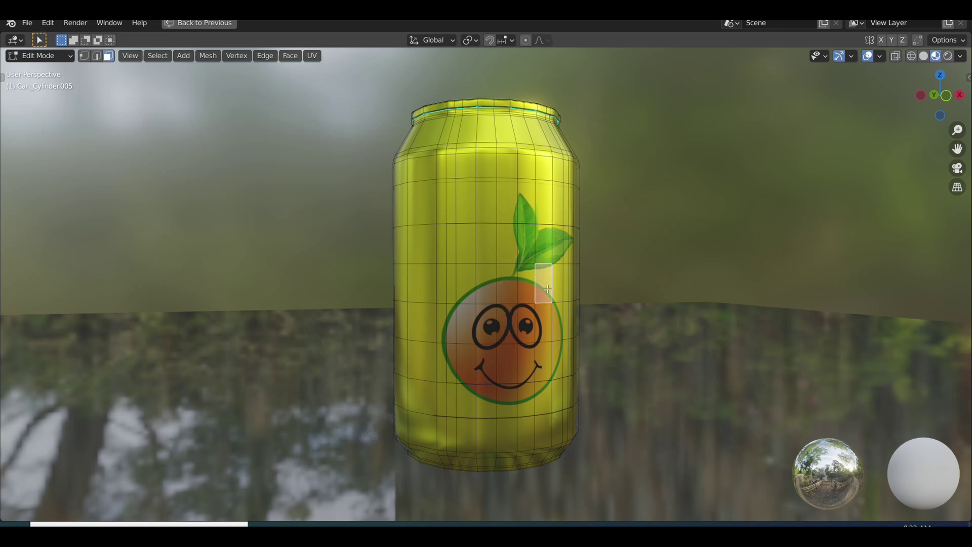
key(Tab)
middle_drag(535, 262, 402, 281)
key(Tab)
key(Tab)
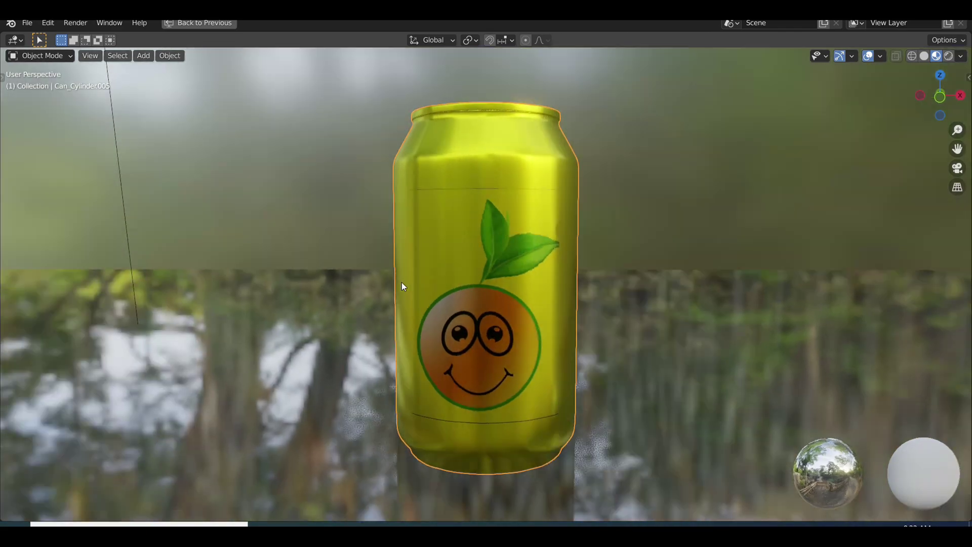